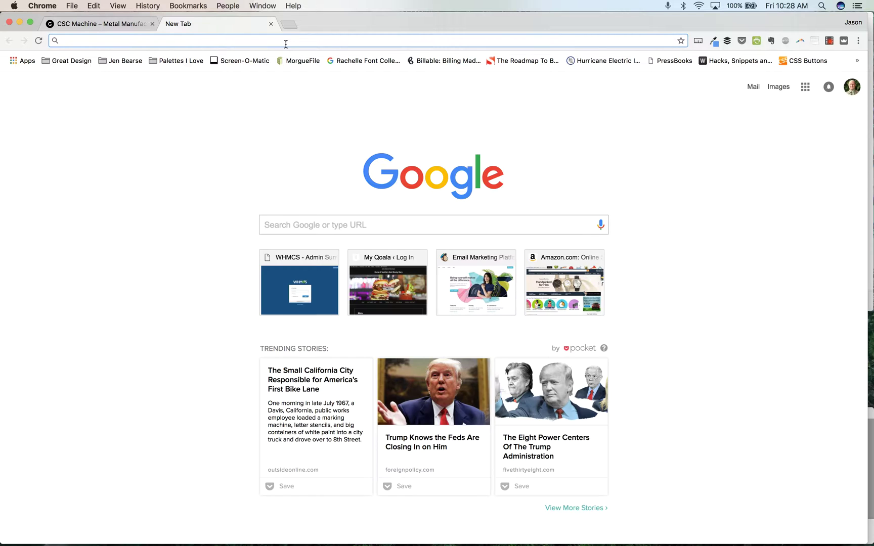
pyautogui.write('google.com')
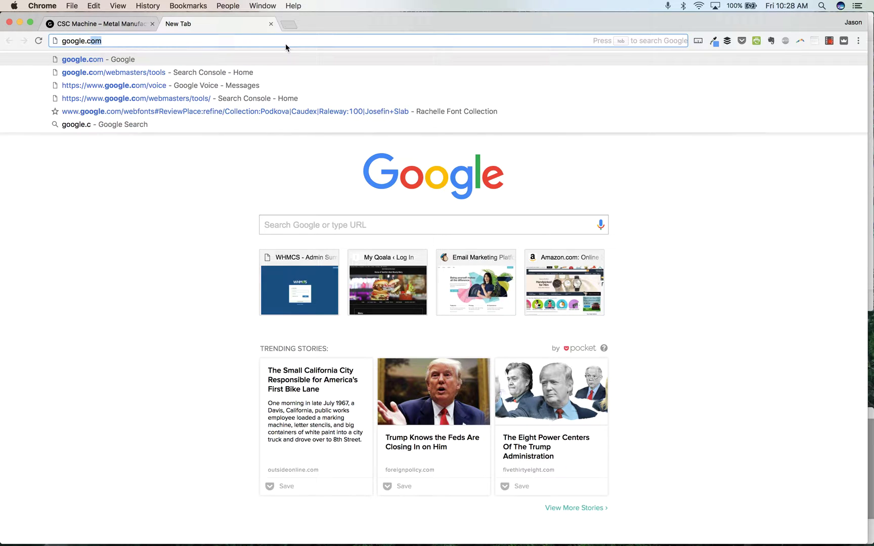
pyautogui.write('/webmasters/tools')
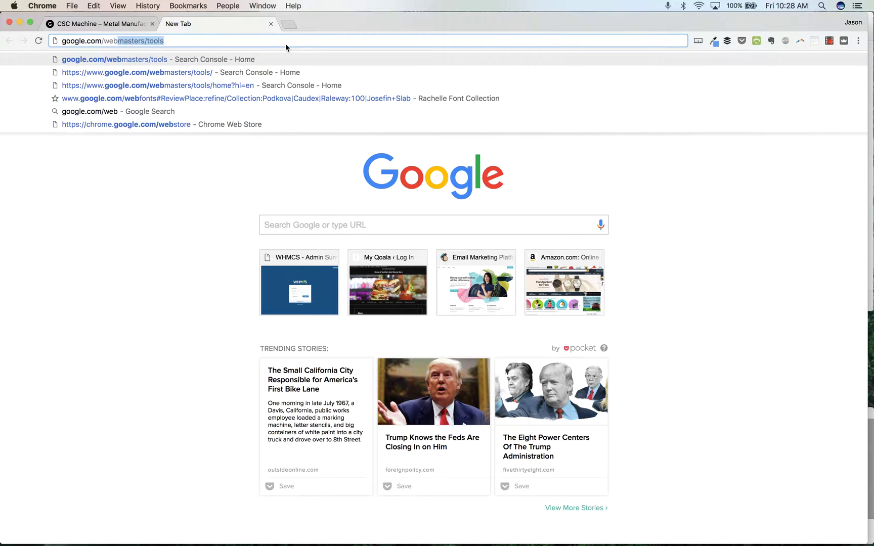
pyautogui.press('Return')
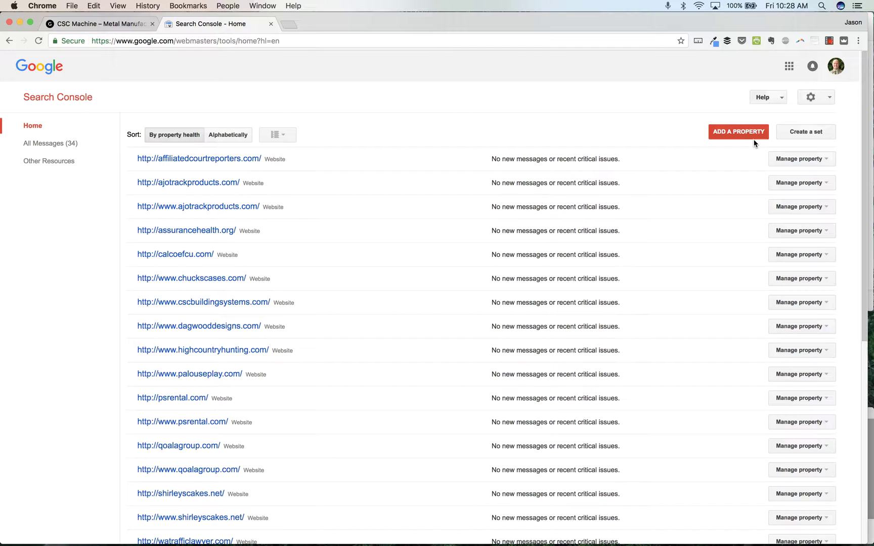
pyautogui.click(750, 134)
pyautogui.write('h')
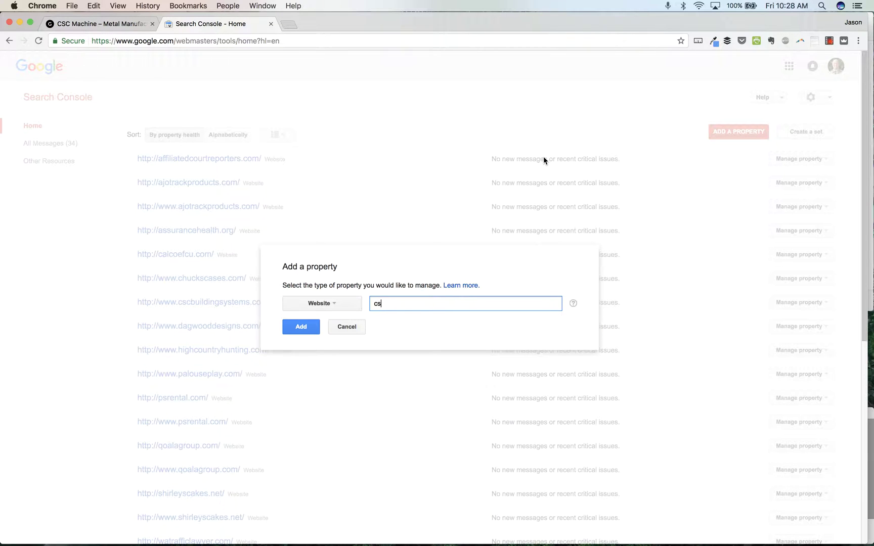
pyautogui.write('ttp://cscmachine.com')
pyautogui.press('Return')
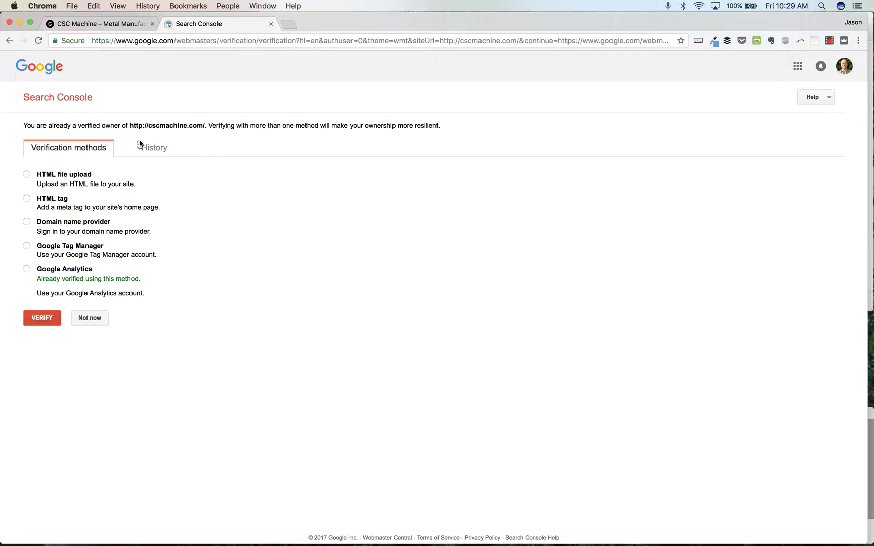
# Verify cscmachine.com ownership through Google Analytics and continue to its dashboard
pyautogui.click(29, 271)
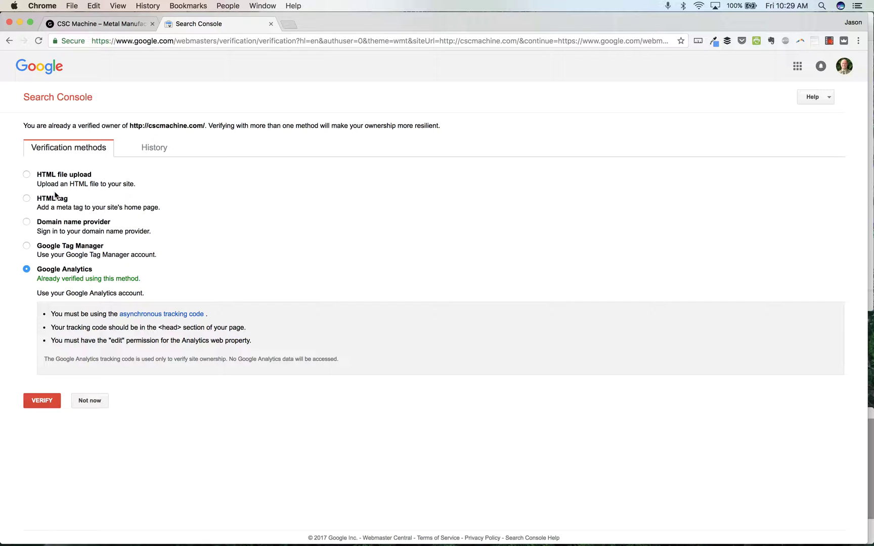
pyautogui.click(49, 404)
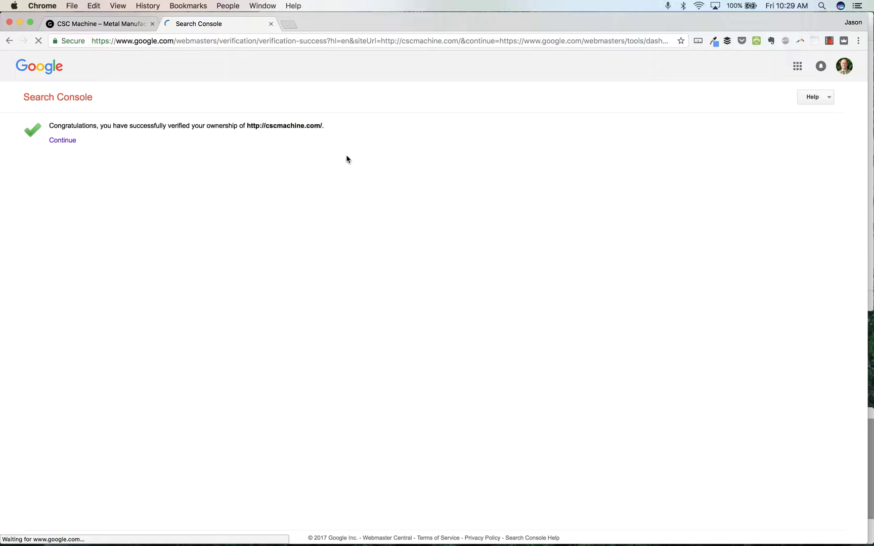
pyautogui.click(68, 140)
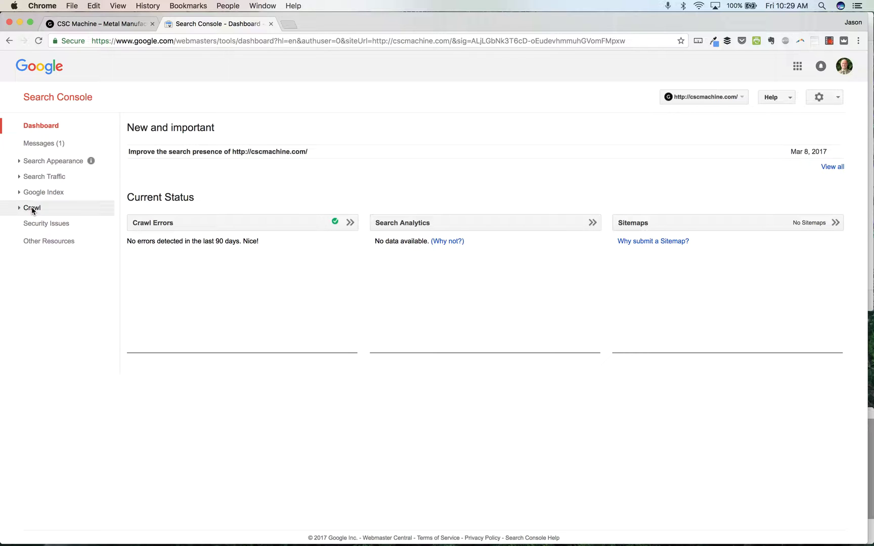
# Open the Crawl > Sitemaps report, then load cscmachine.com/sitemap.xml in a new tab
pyautogui.click(19, 212)
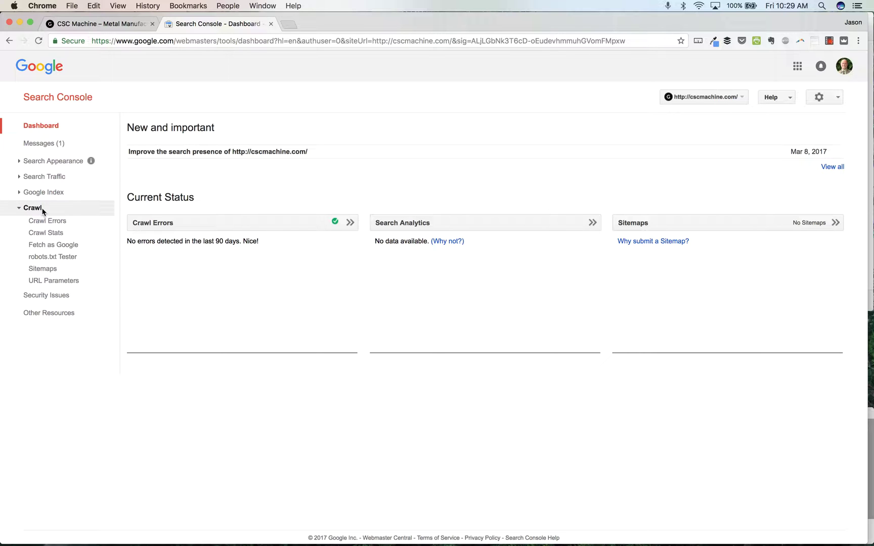
pyautogui.click(46, 273)
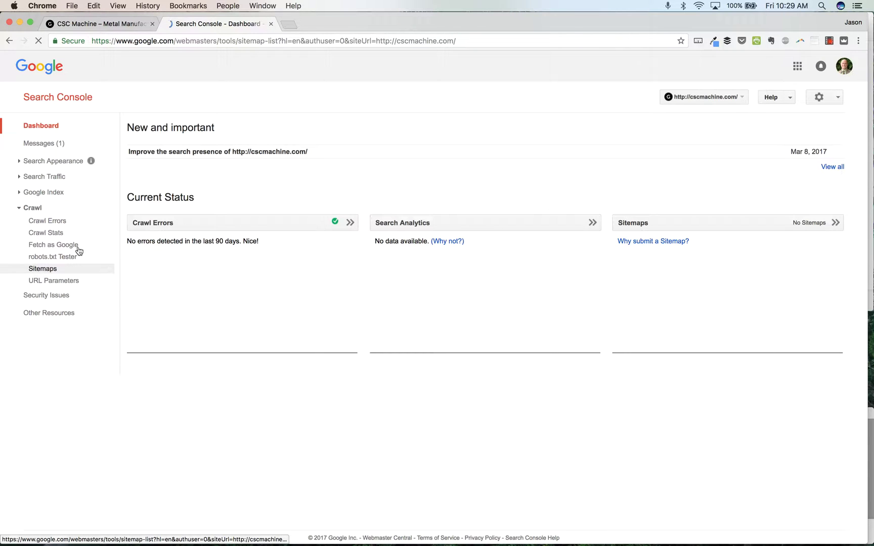
pyautogui.click(287, 21)
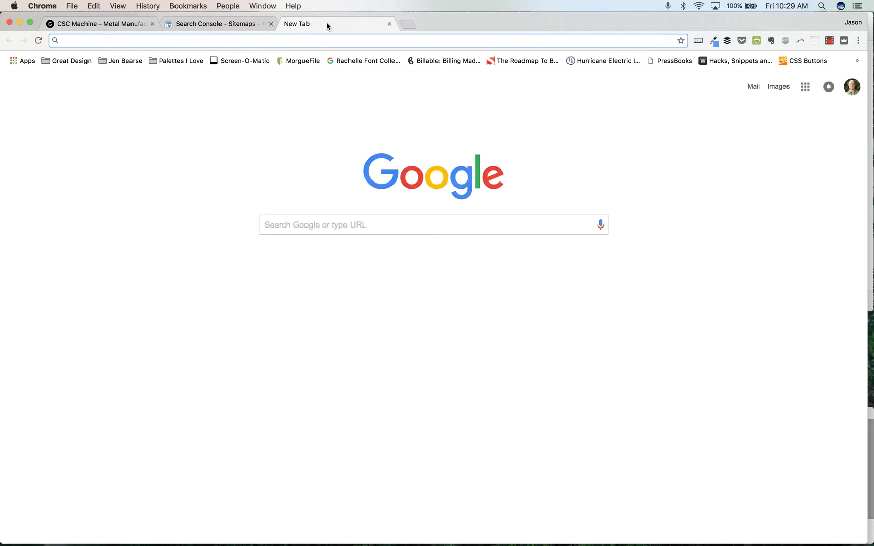
pyautogui.write('cscmachine.c')
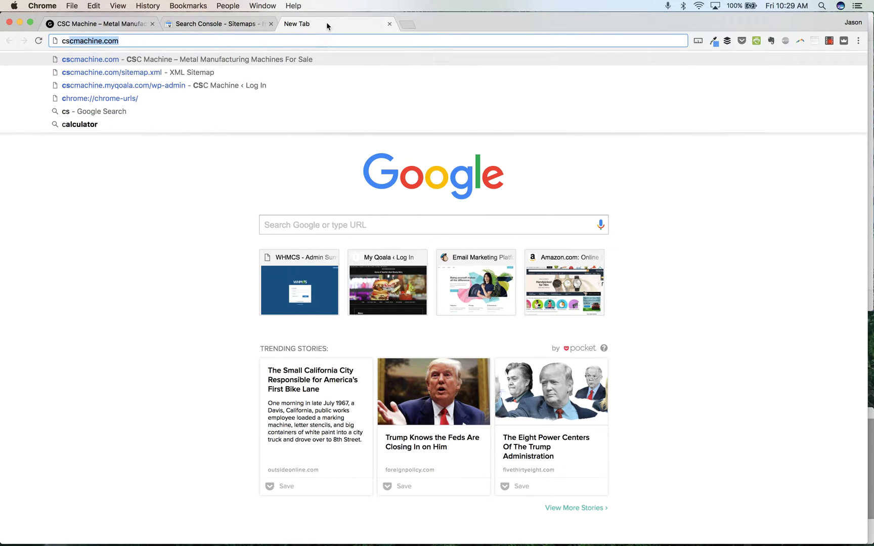
pyautogui.write('om/s')
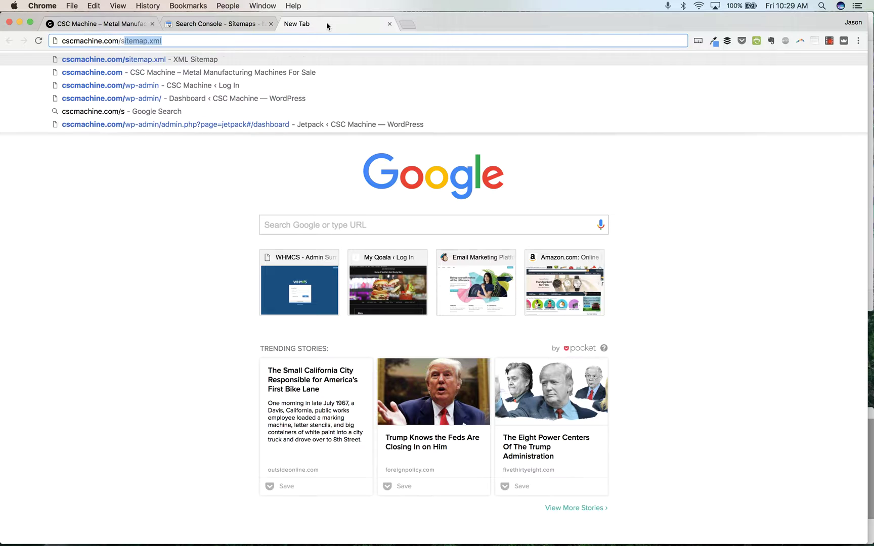
pyautogui.write('itemap.xml')
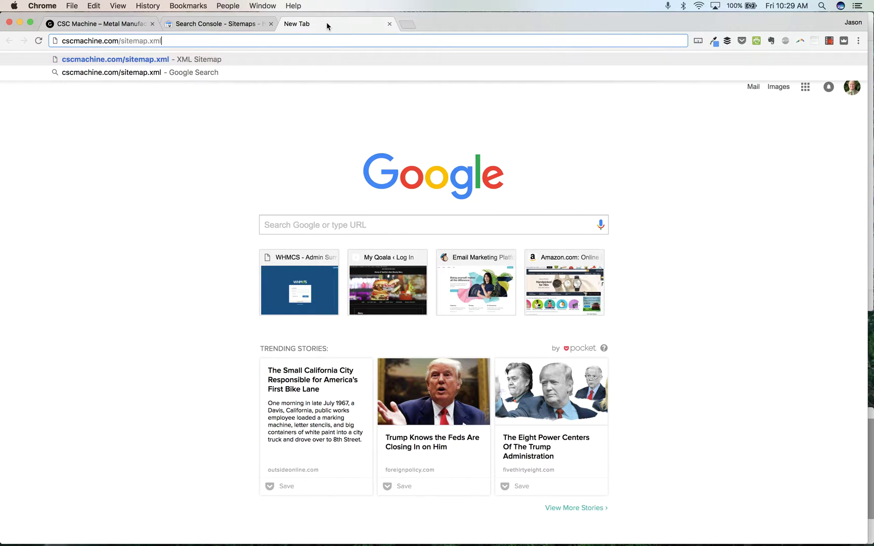
pyautogui.press('Return')
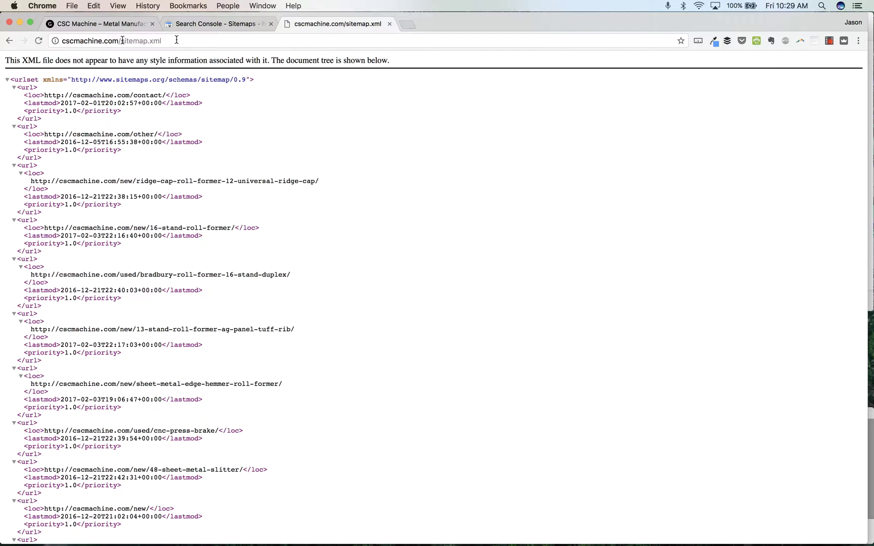
# Select the sitemap.xml path in the address bar and return to the Search Console Sitemaps page
pyautogui.moveTo(122, 40); pyautogui.dragTo(179, 41)
pyautogui.press('super+c')
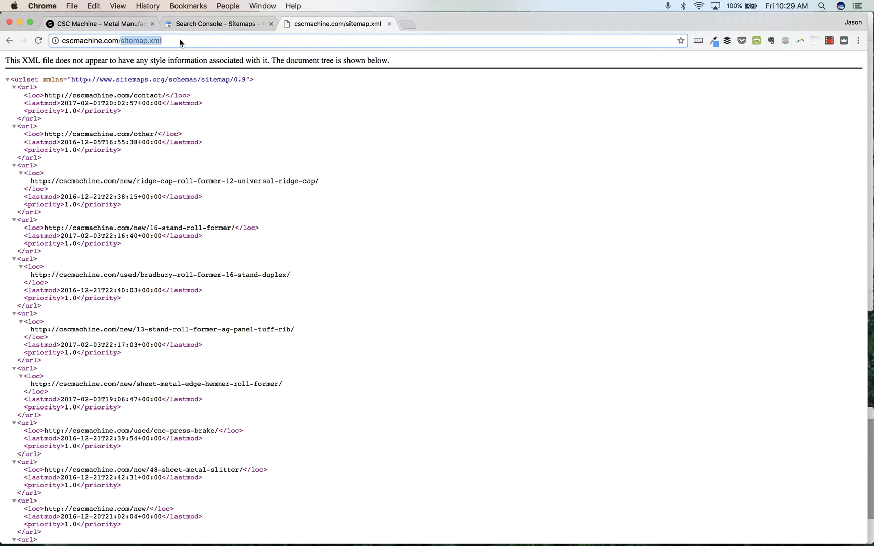
pyautogui.click(127, 24)
pyautogui.click(244, 24)
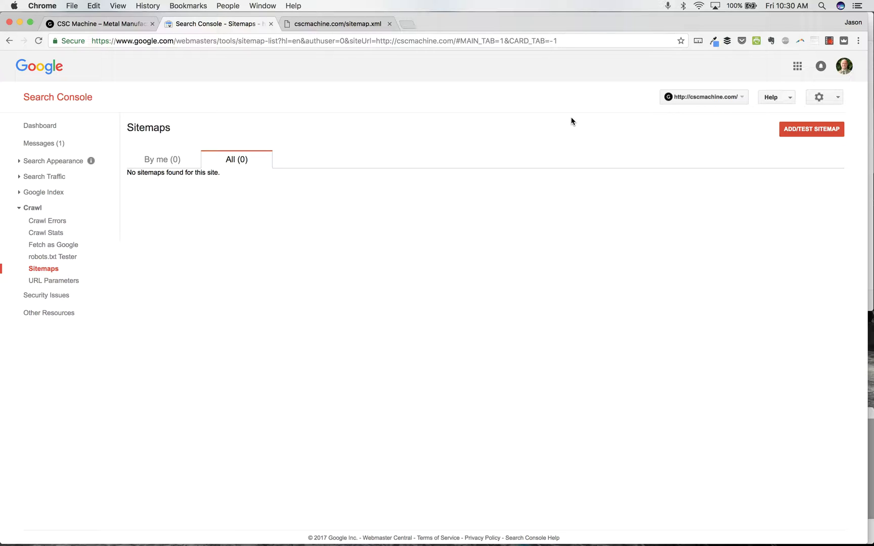
# Submit sitemap.xml as the sitemap path and refresh to see 20 web pages submitted
pyautogui.click(812, 130)
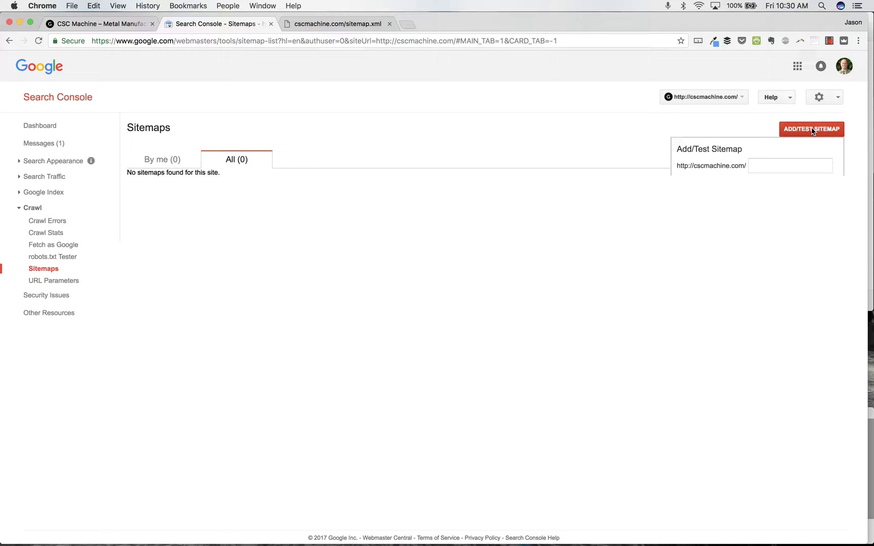
pyautogui.click(769, 166)
pyautogui.press('super+v')
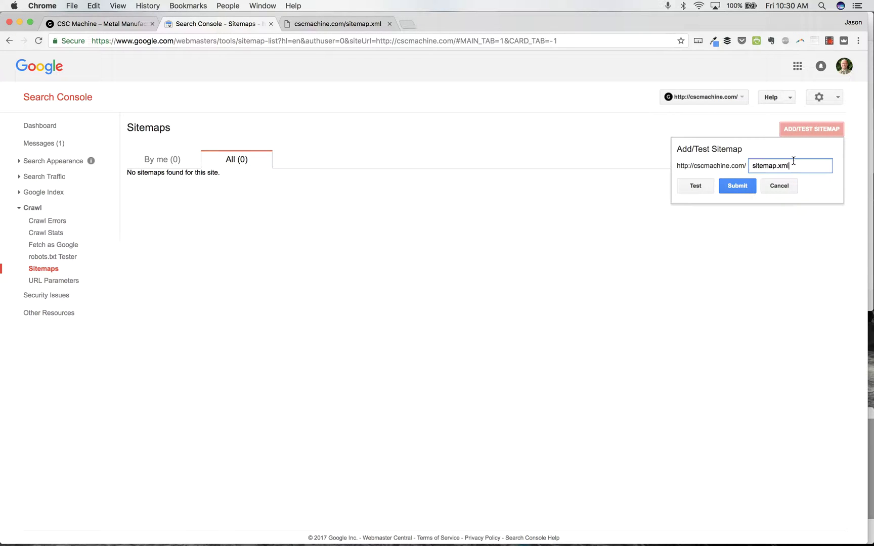
pyautogui.click(733, 185)
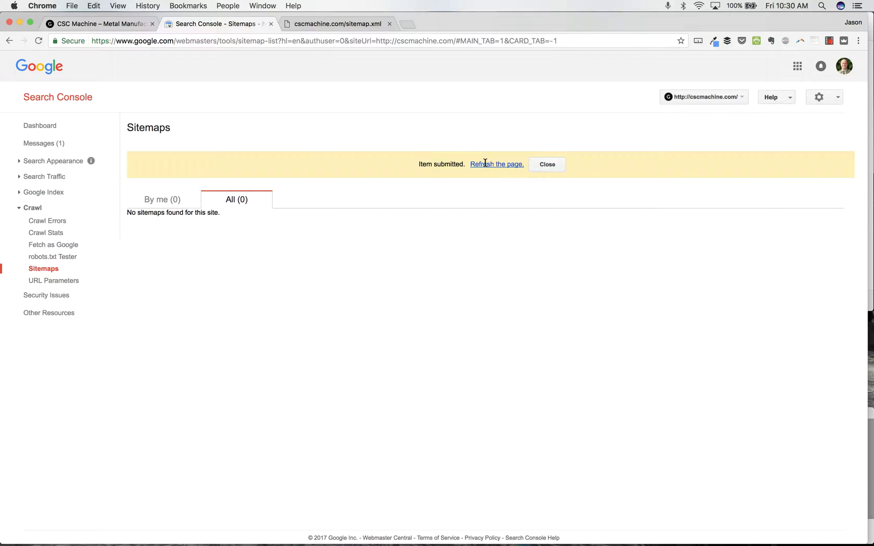
pyautogui.click(508, 164)
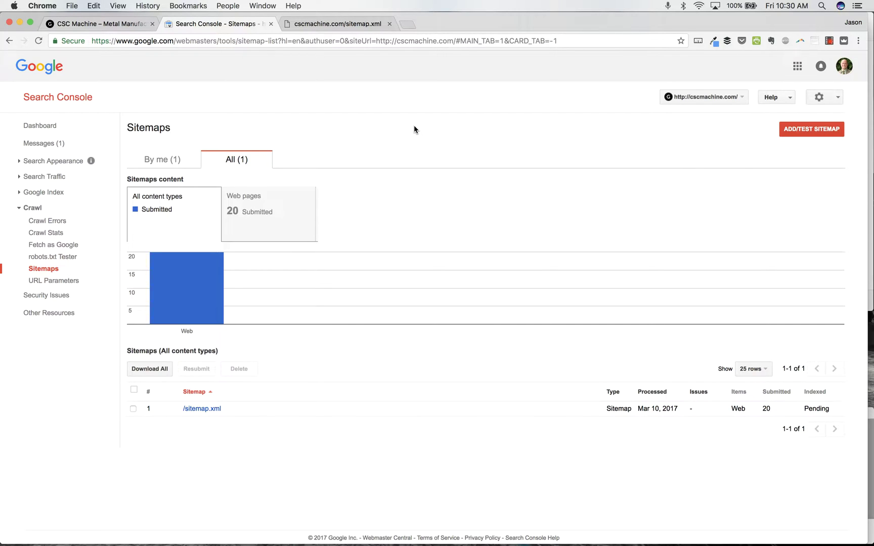
# Check the robots.txt Tester, which reports 0 errors and 0 warnings
pyautogui.click(64, 258)
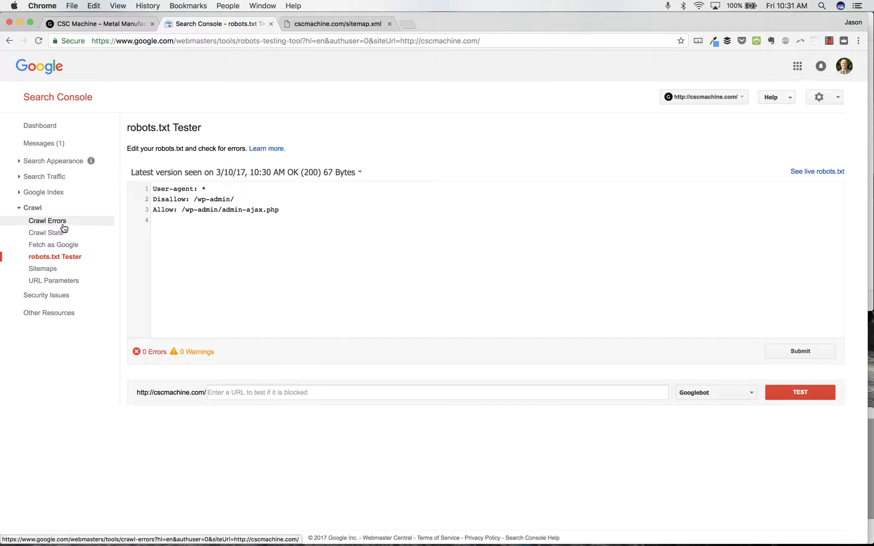
pyautogui.click(20, 208)
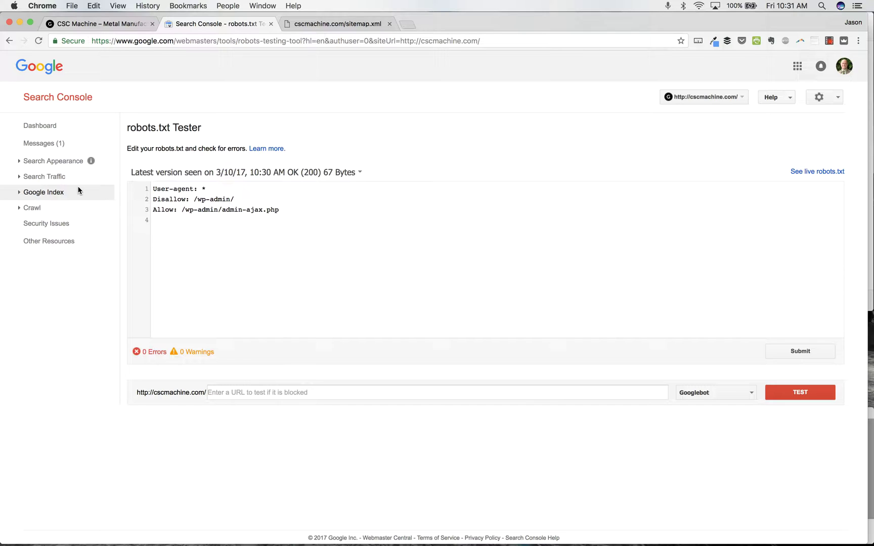
pyautogui.click(20, 194)
pyautogui.click(20, 194)
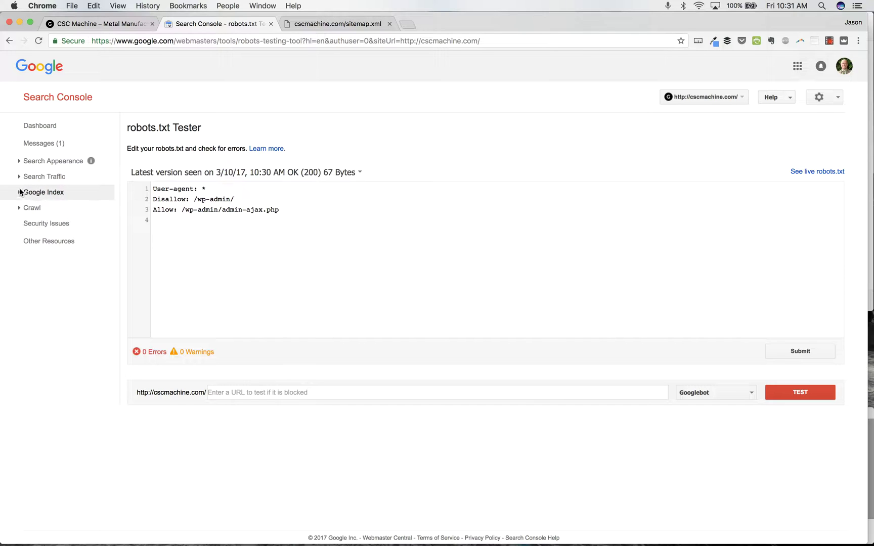
# Expand the Search Appearance, Search Traffic and Google Index sections, then return to the Search Console home page
pyautogui.click(18, 161)
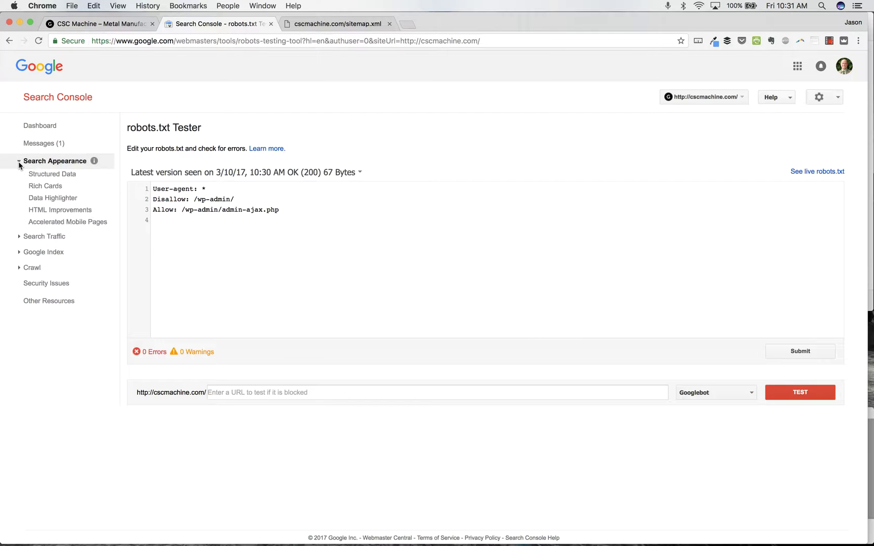
pyautogui.click(19, 238)
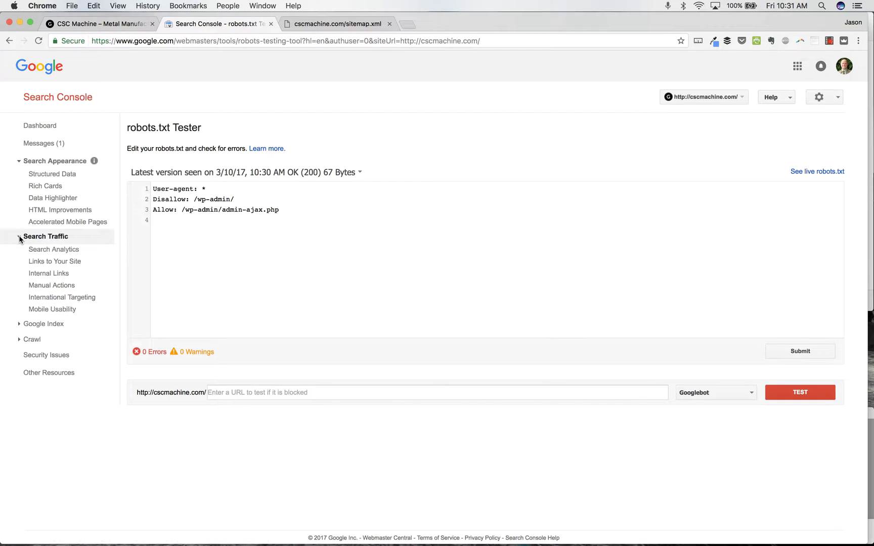
pyautogui.click(20, 324)
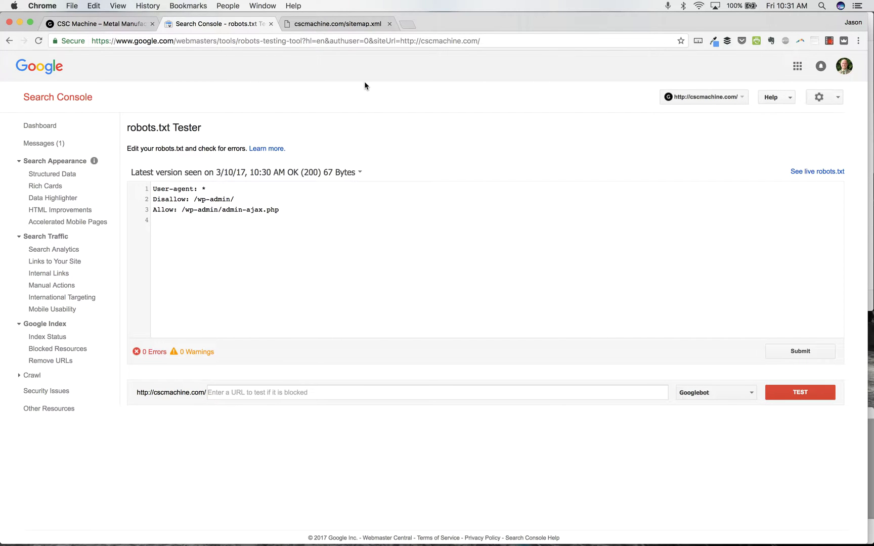
pyautogui.click(48, 97)
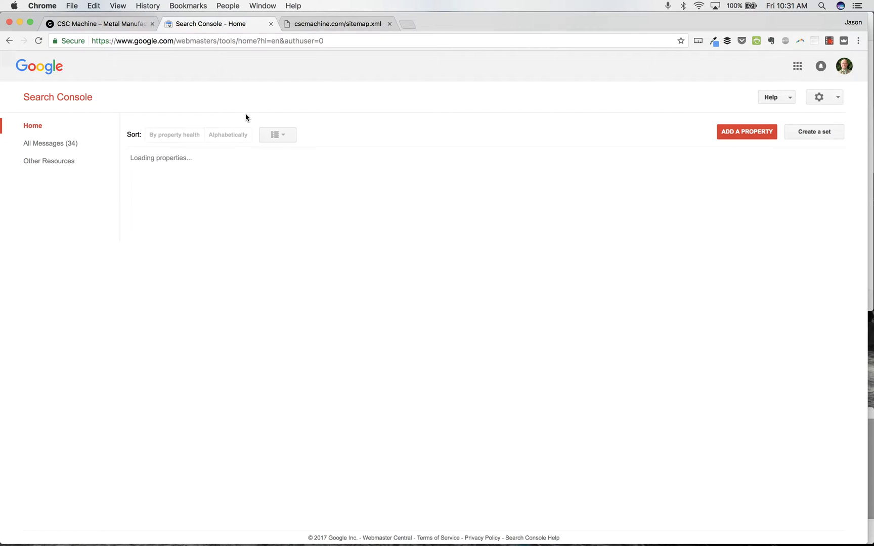
pyautogui.click(741, 135)
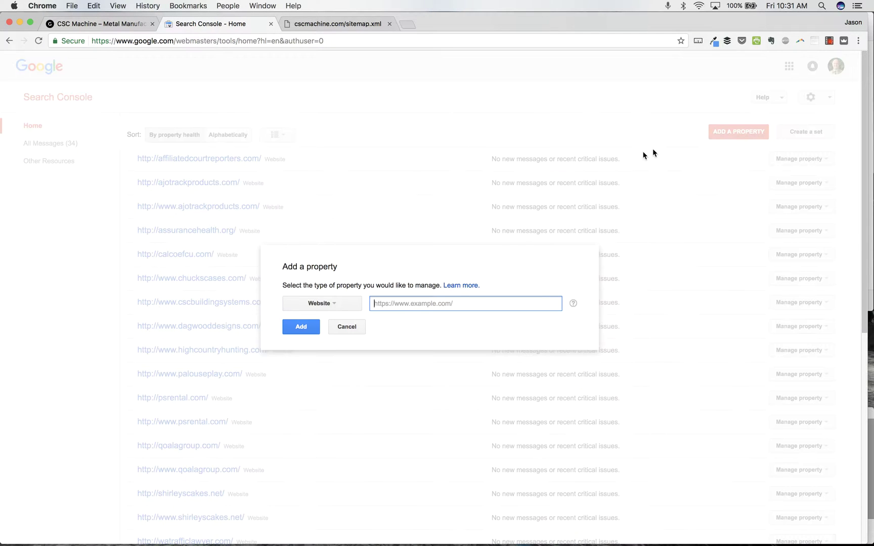
pyautogui.write('http://csc')
pyautogui.press('BackSpace')
pyautogui.press('BackSpace')
pyautogui.press('BackSpace')
pyautogui.press('BackSpace')
pyautogui.write('w.cscmachine.com')
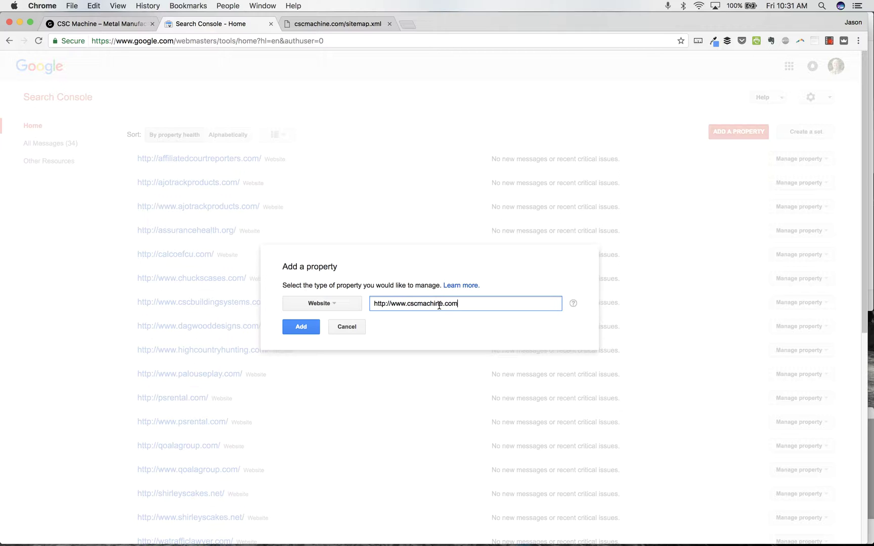
pyautogui.click(298, 329)
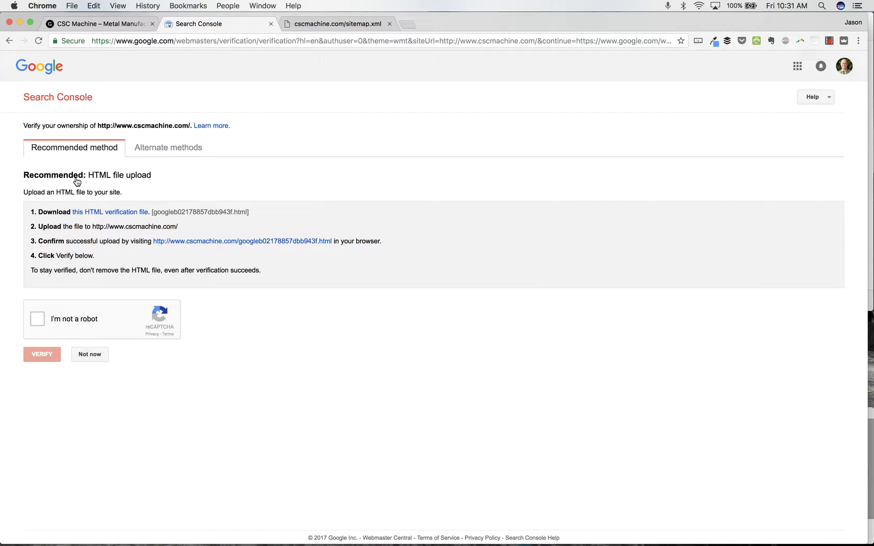
pyautogui.click(154, 148)
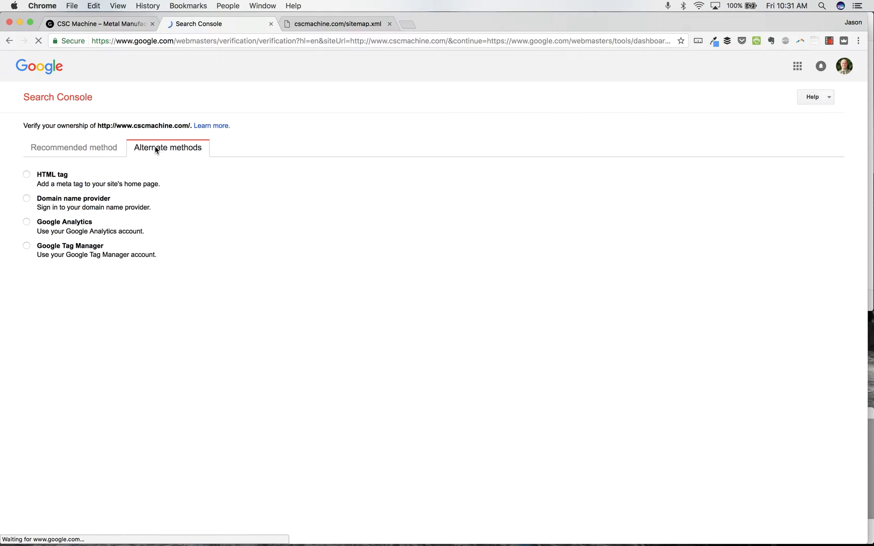
pyautogui.click(26, 222)
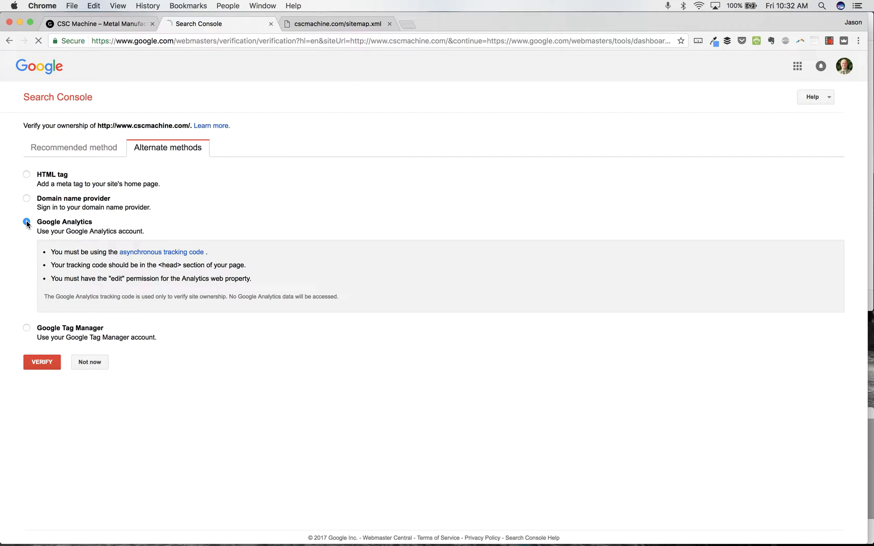
pyautogui.click(40, 364)
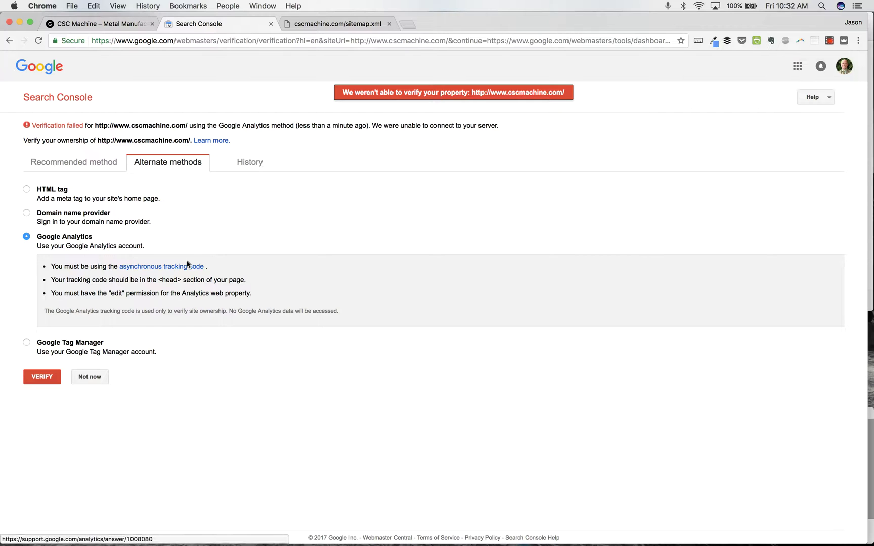
pyautogui.click(412, 27)
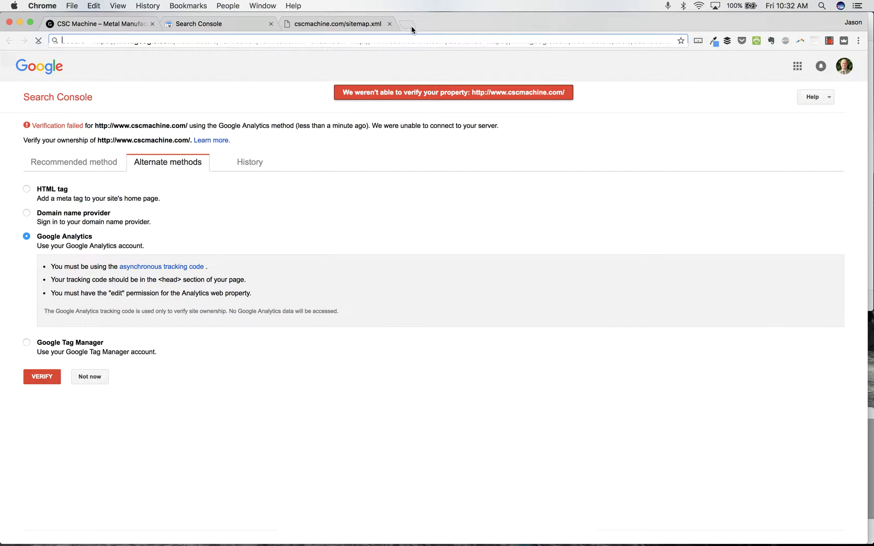
pyautogui.write('www.c')
pyautogui.write('scma')
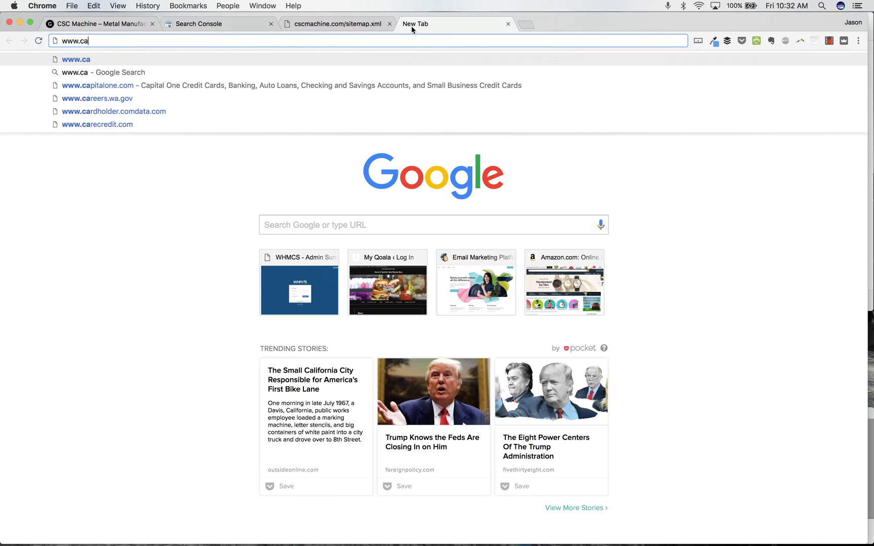
pyautogui.write('chine.com')
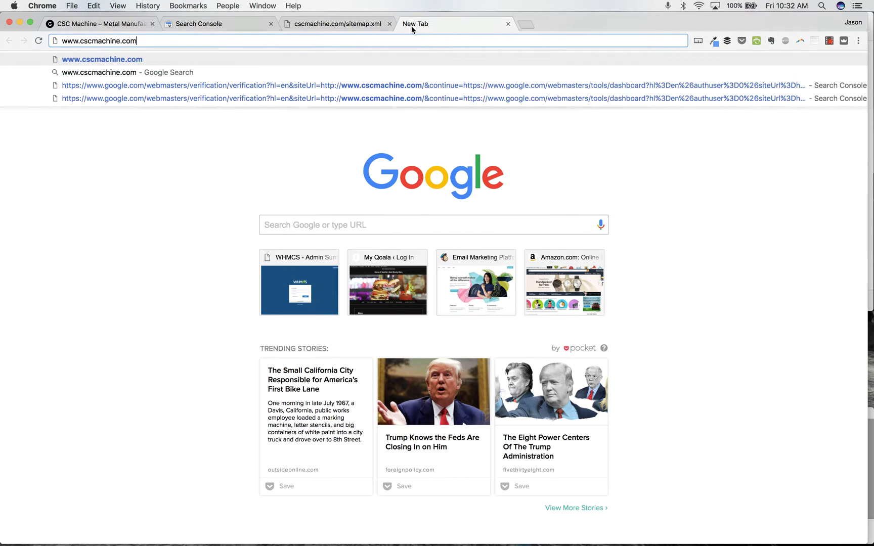
pyautogui.press('Return')
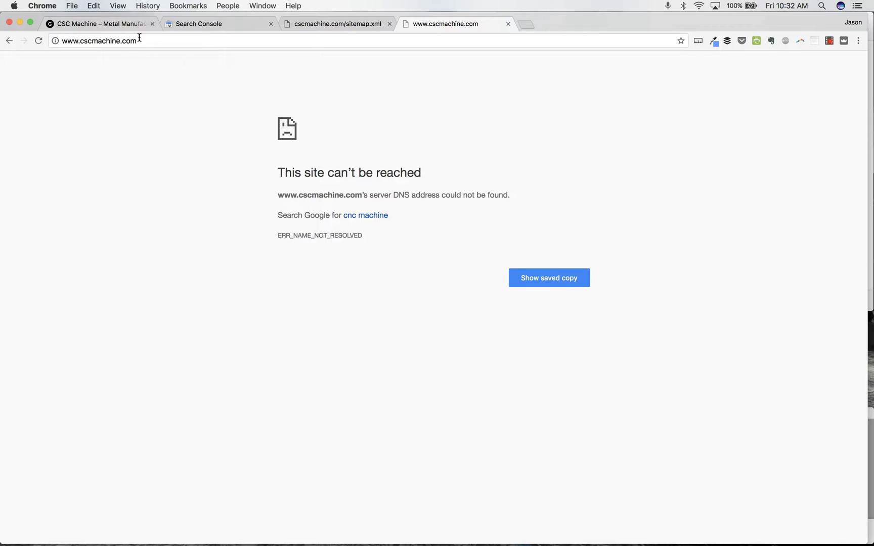
pyautogui.click(108, 25)
pyautogui.click(472, 21)
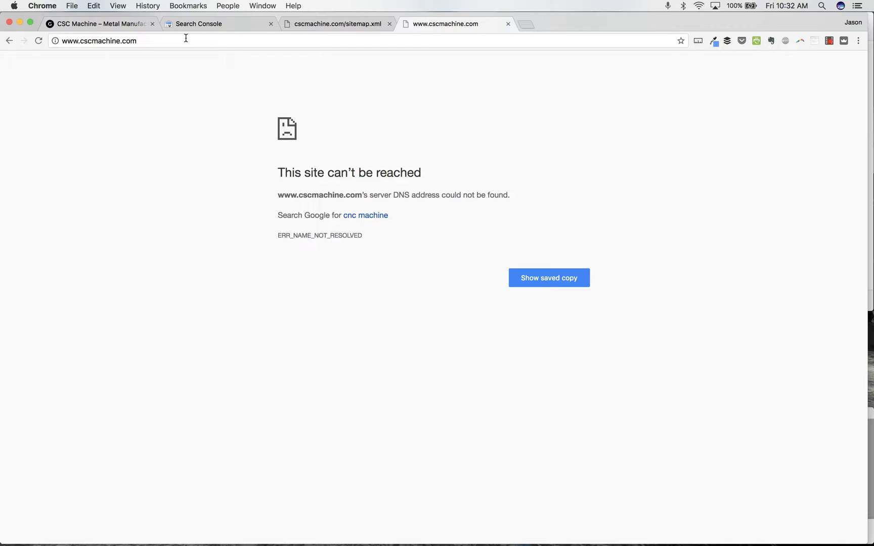
pyautogui.doubleClick(77, 40)
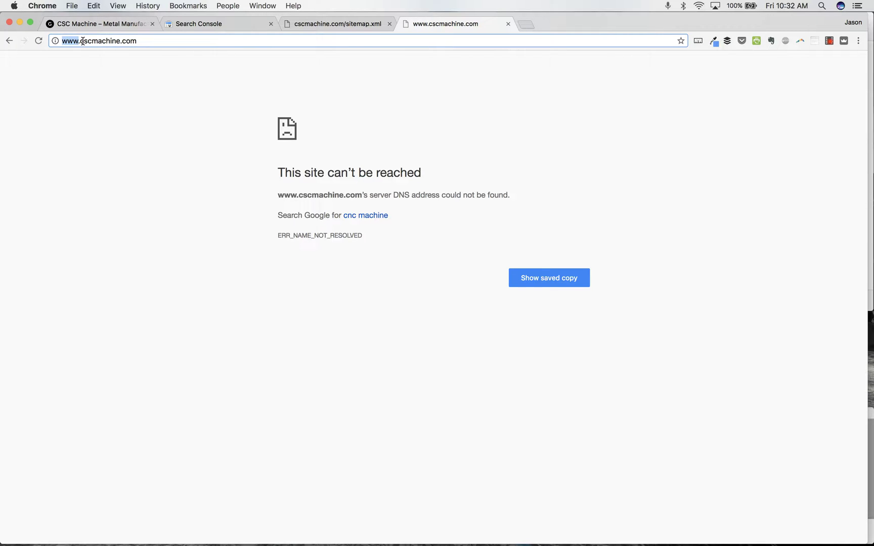
# Look over the cscmachine.com site and sitemap tabs, then return to the verification page
pyautogui.click(124, 26)
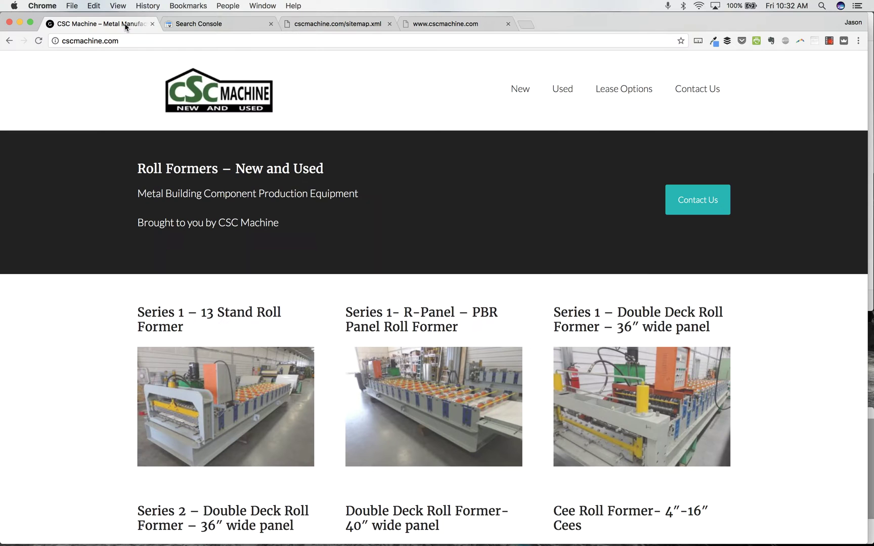
pyautogui.click(344, 23)
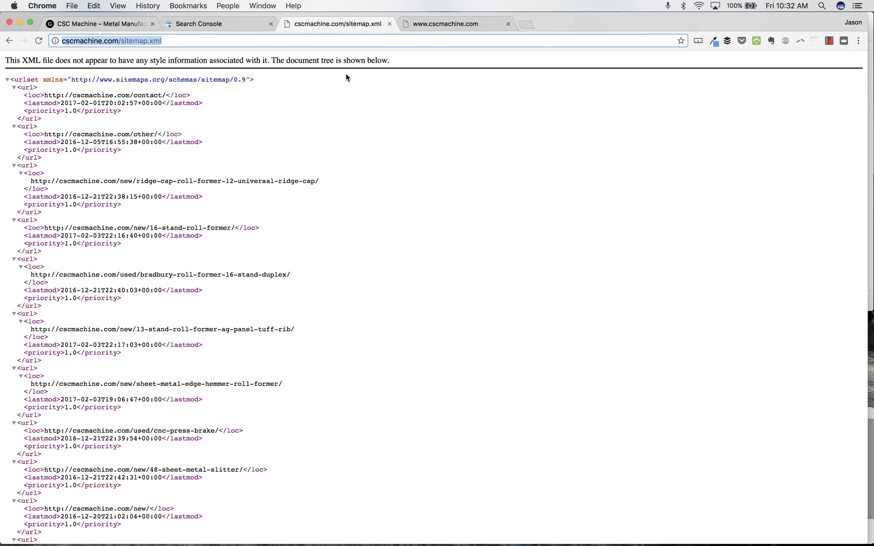
pyautogui.click(227, 25)
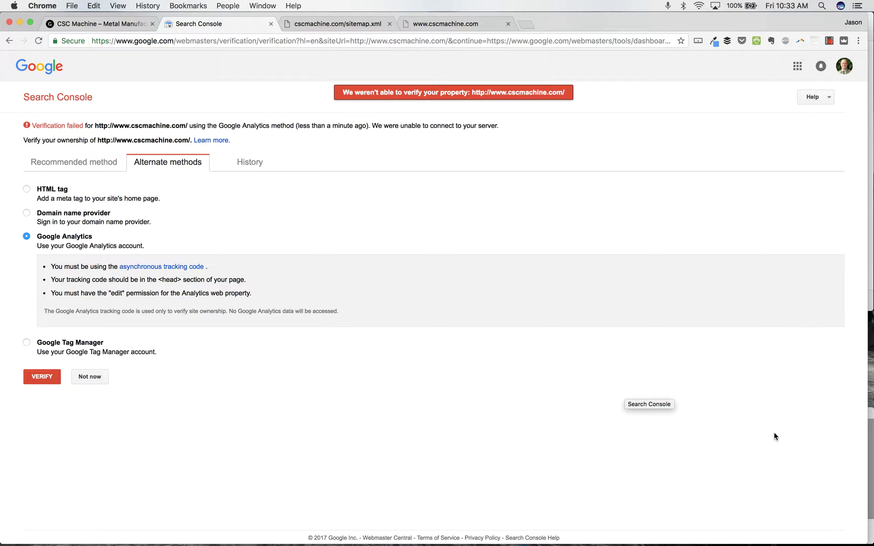
pyautogui.moveTo(706, 541)
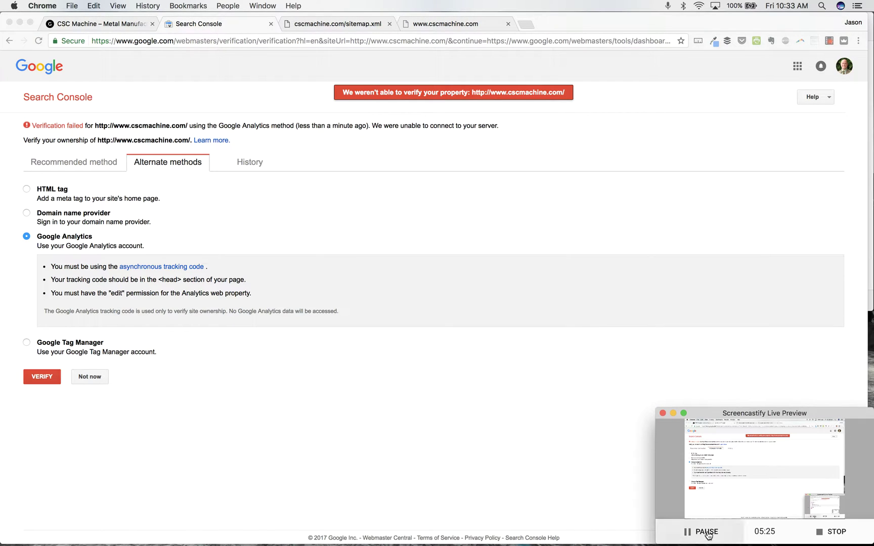
pyautogui.click(707, 532)
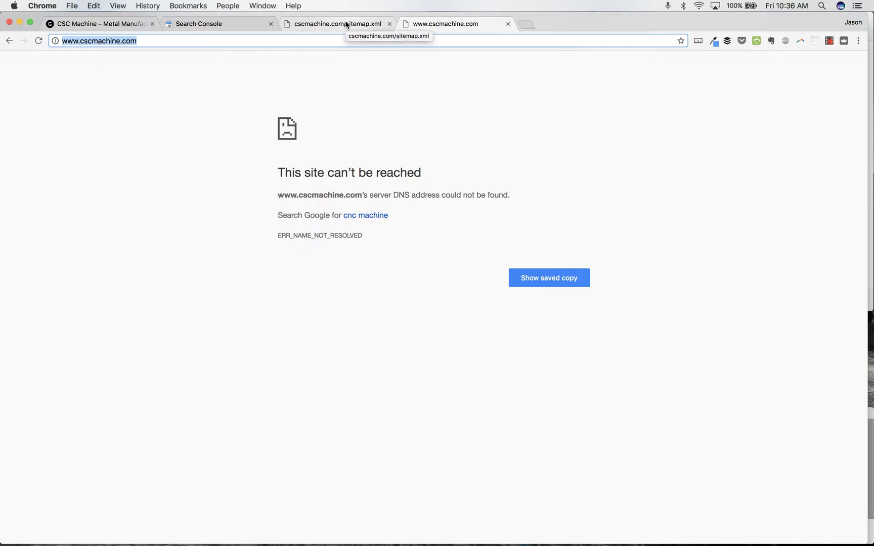
pyautogui.click(381, 85)
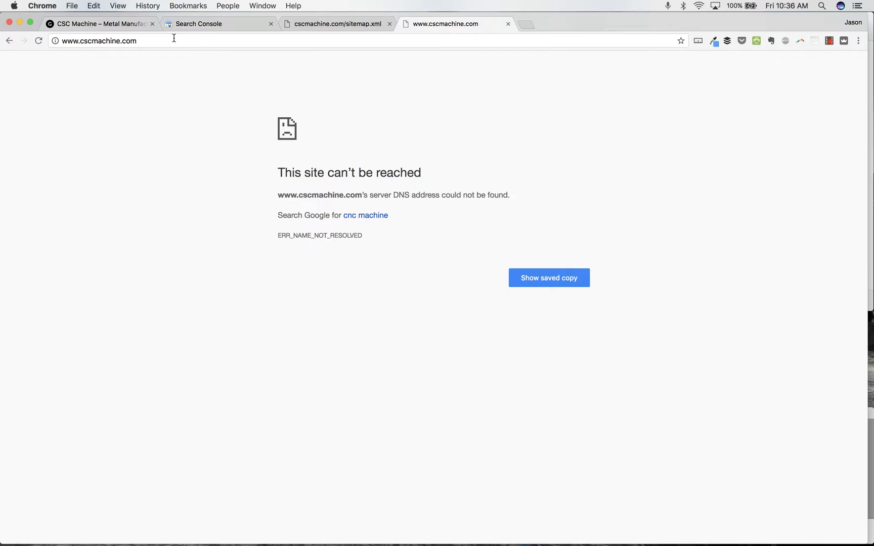
pyautogui.doubleClick(77, 41)
pyautogui.click(98, 41)
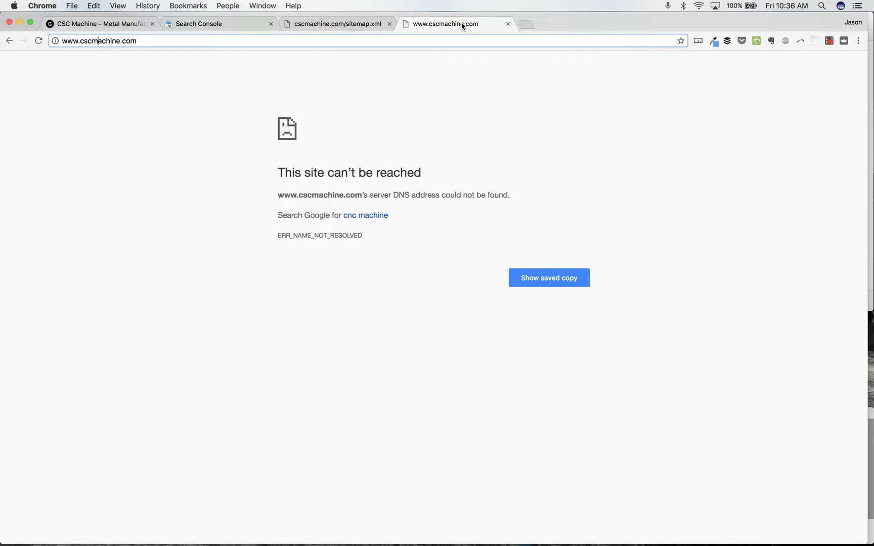
pyautogui.press('Return')
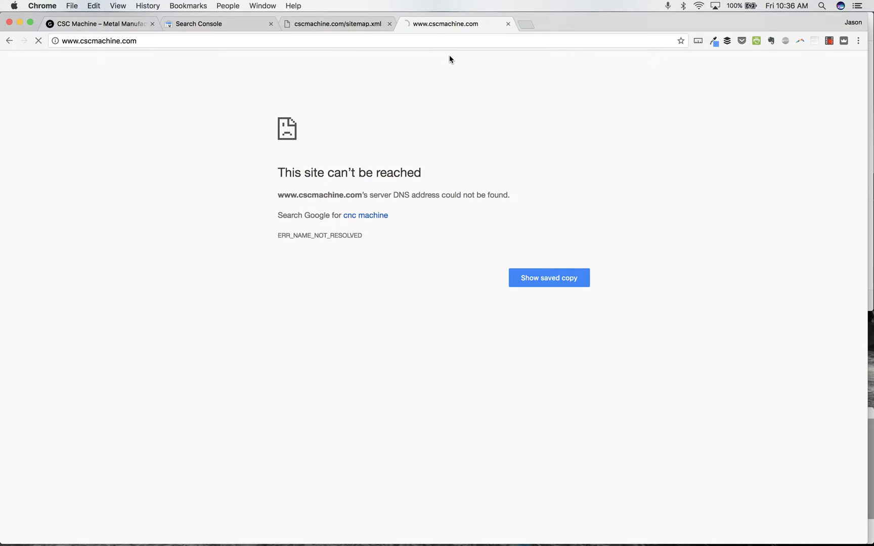
pyautogui.press('super+r')
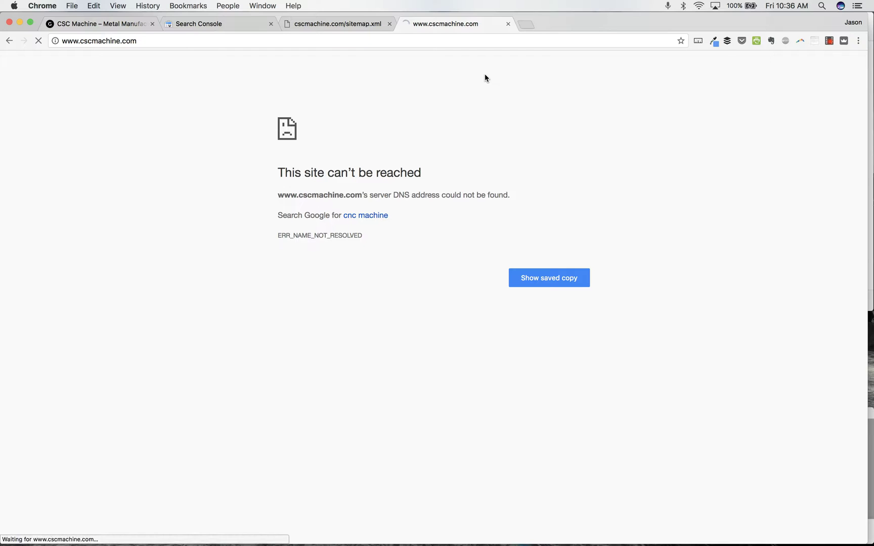
pyautogui.press('super+l')
pyautogui.write('cscmachine.com')
pyautogui.press('Return')
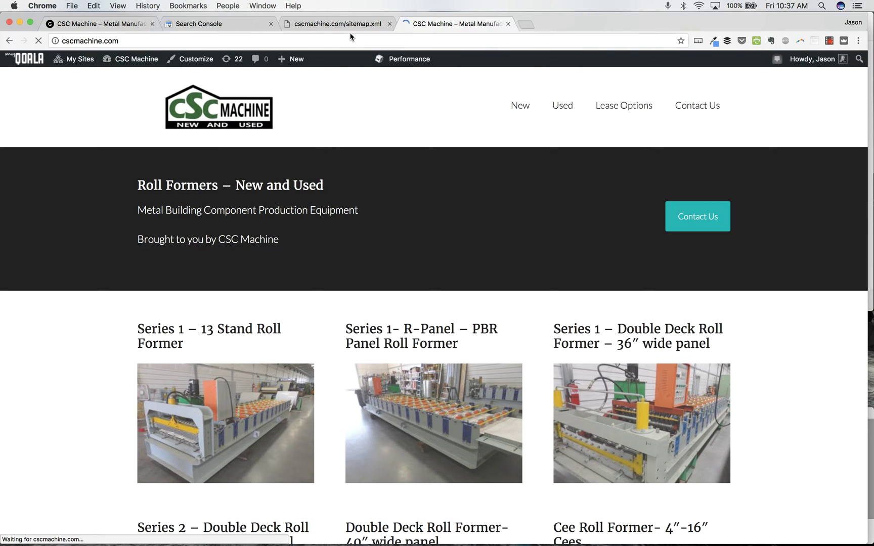
pyautogui.click(353, 26)
pyautogui.click(202, 25)
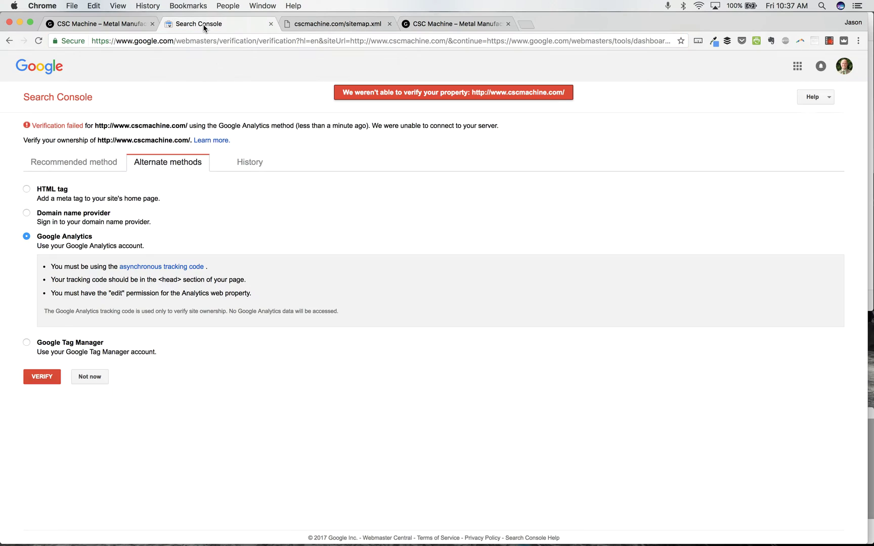
pyautogui.click(41, 380)
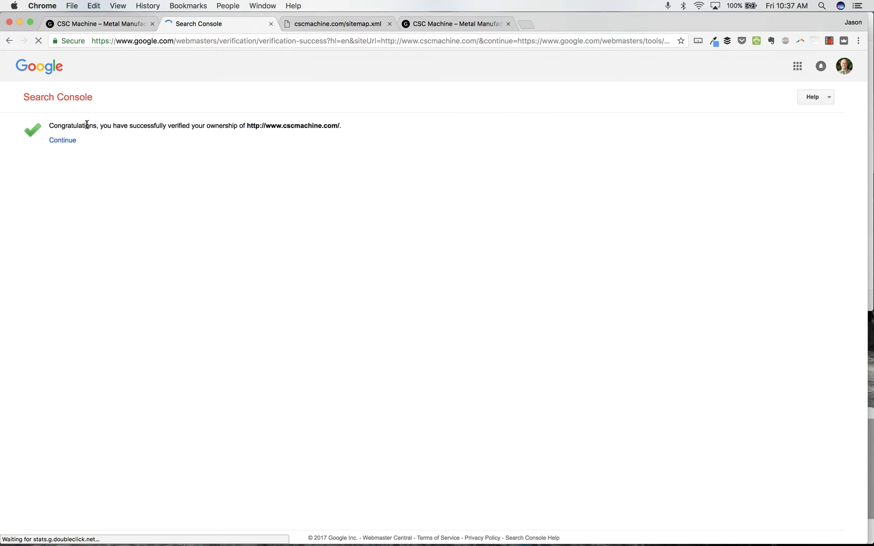
pyautogui.click(75, 141)
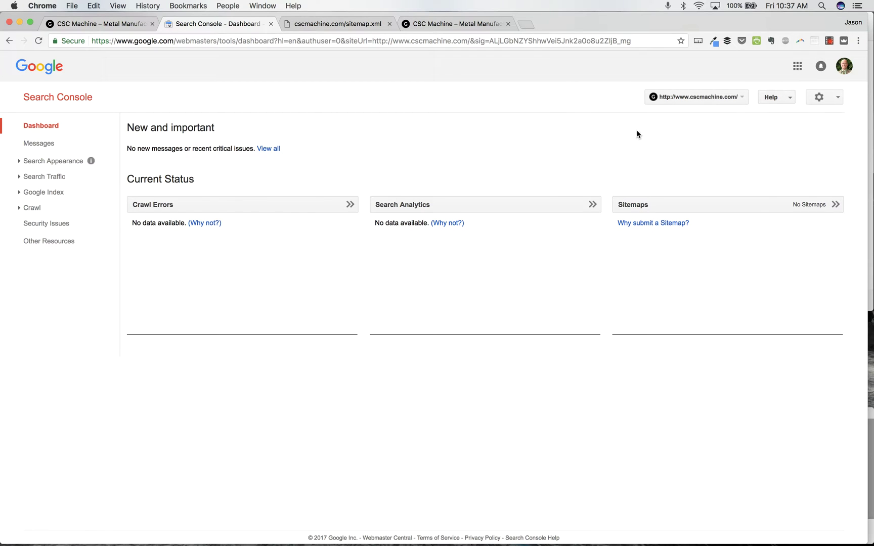
pyautogui.click(735, 99)
pyautogui.click(556, 95)
pyautogui.click(48, 145)
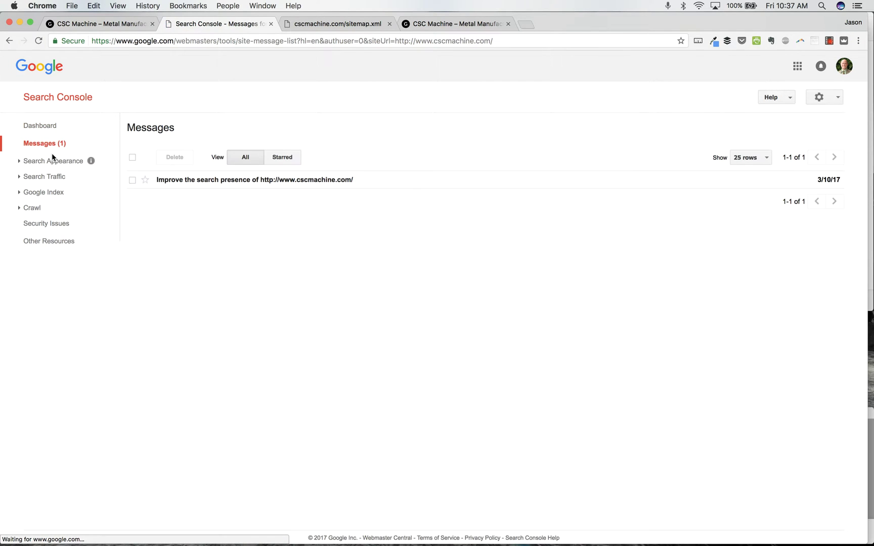
# Expand the Search Appearance, Search Traffic, Google Index and Crawl reports, then revisit Dashboard and Messages
pyautogui.click(55, 160)
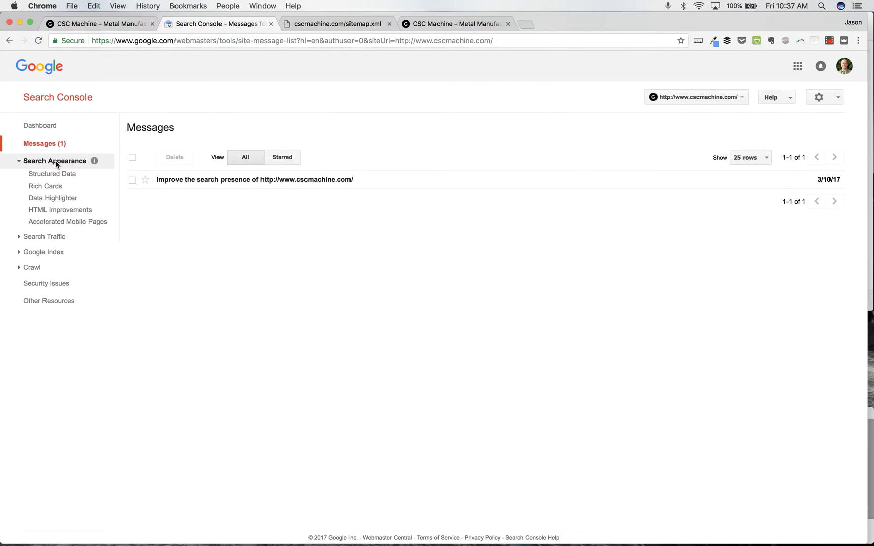
pyautogui.click(61, 237)
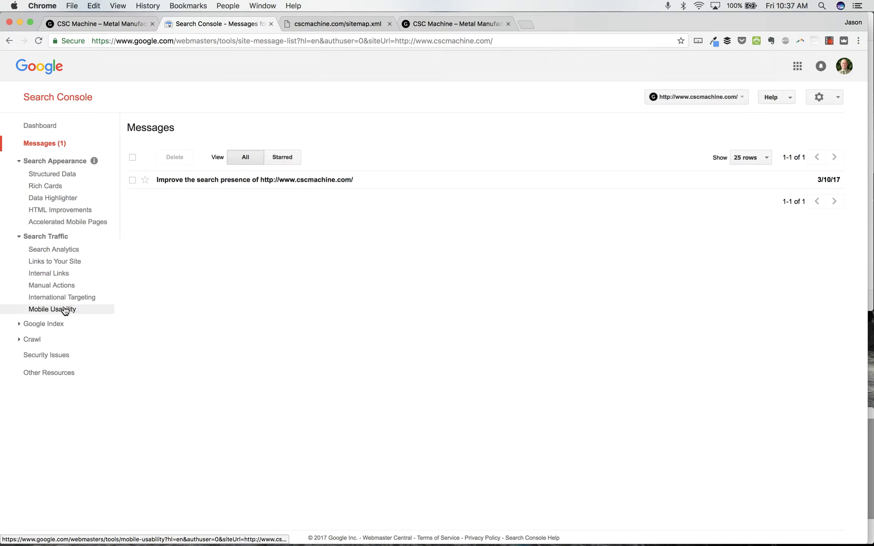
pyautogui.click(64, 324)
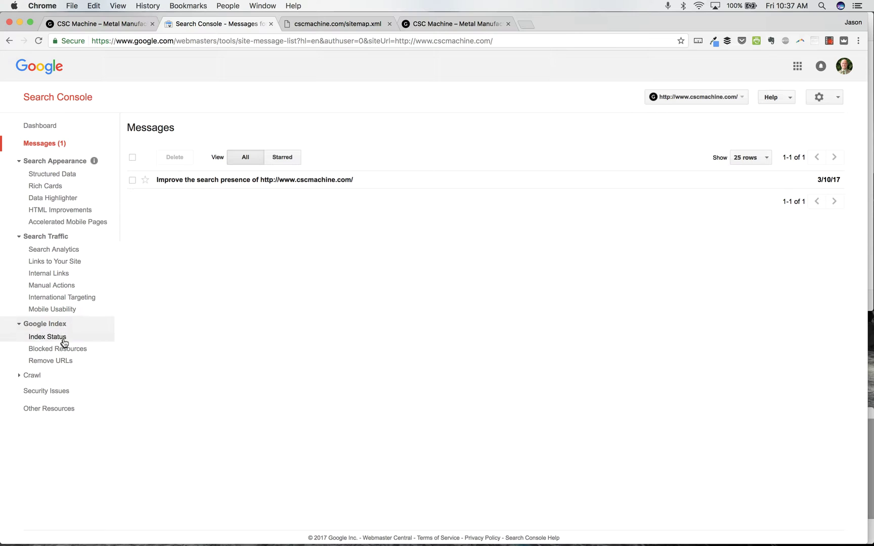
pyautogui.click(50, 377)
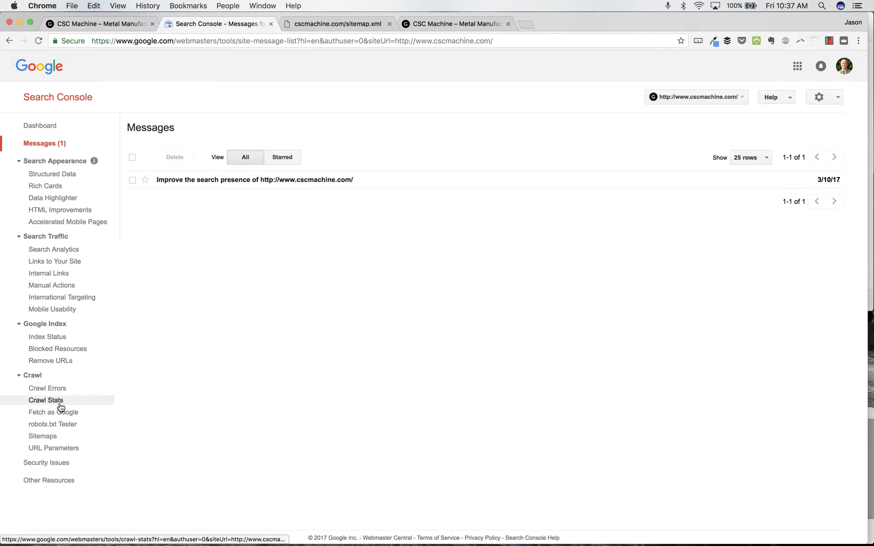
pyautogui.click(60, 124)
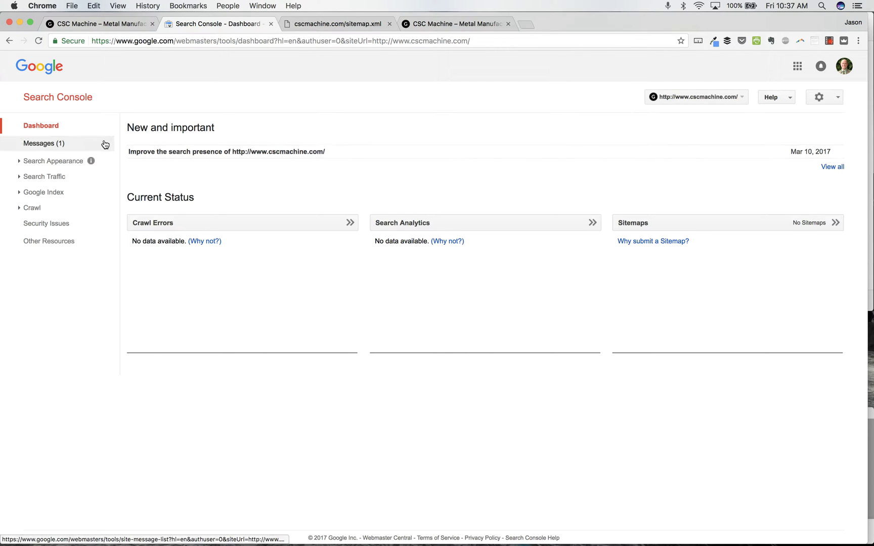
pyautogui.click(56, 144)
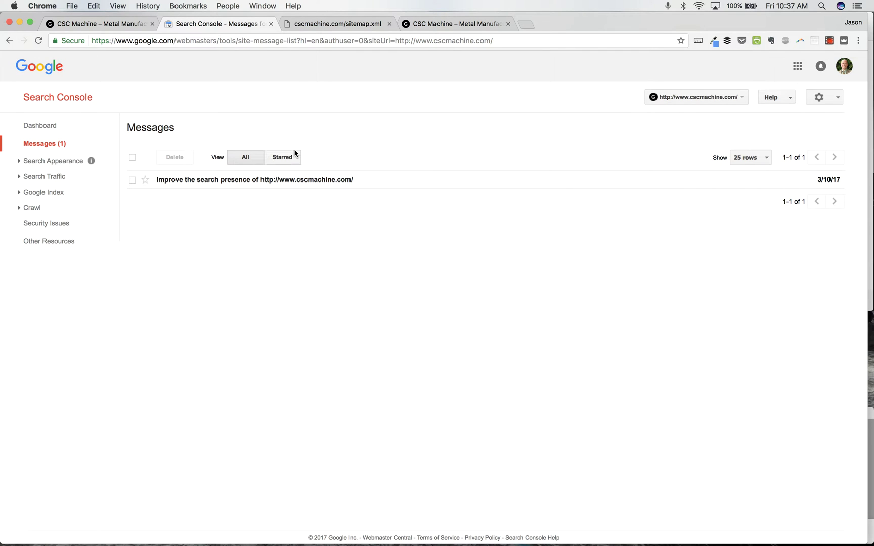
# View the Change of Address tool, then return to the property list and scroll toward cscmachine.com
pyautogui.click(839, 98)
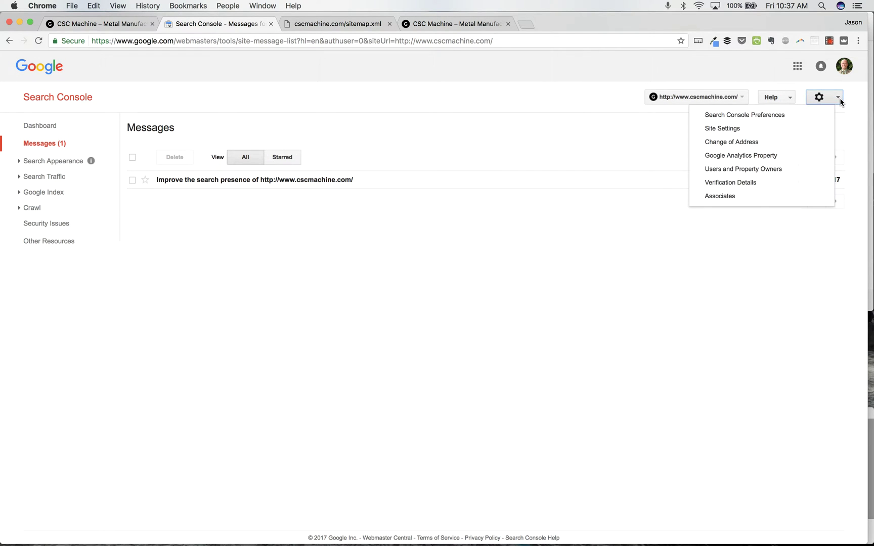
pyautogui.click(798, 144)
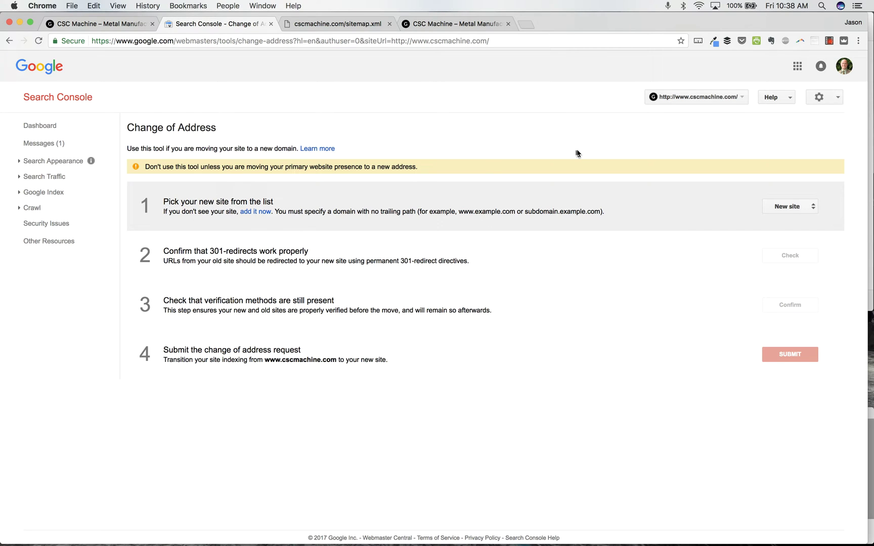
pyautogui.click(75, 99)
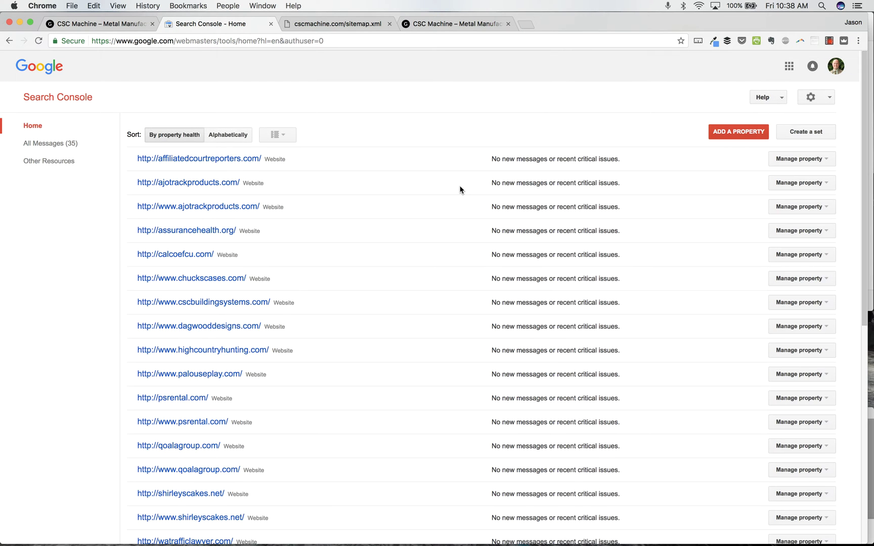
pyautogui.scroll(-10, 461, 189)
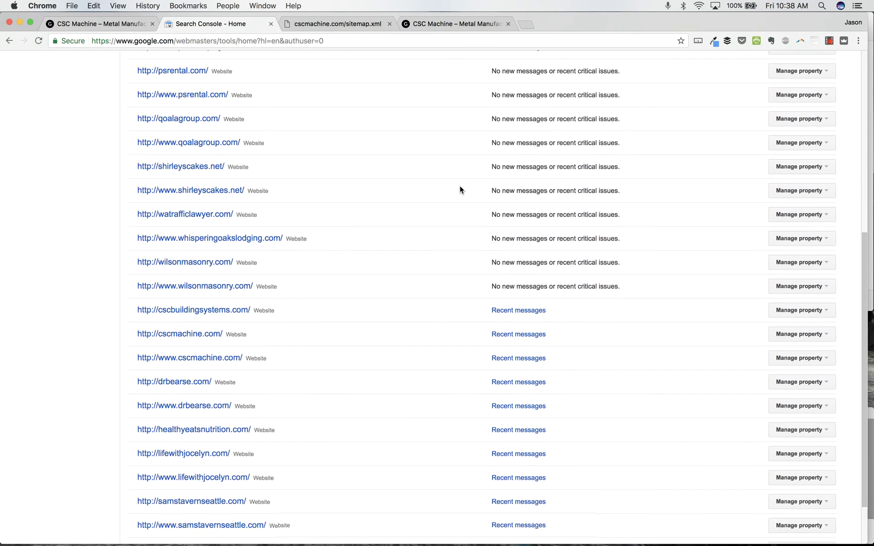
pyautogui.scroll(-2, 460, 190)
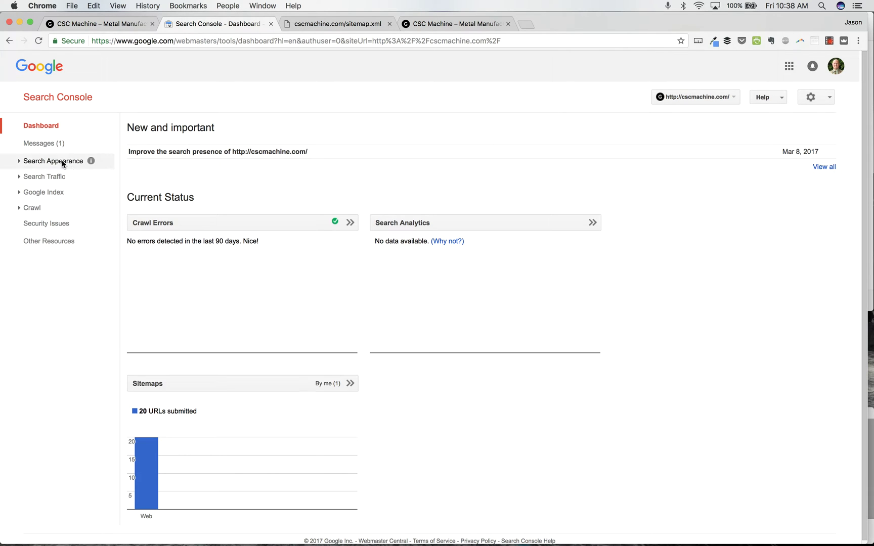
pyautogui.click(55, 144)
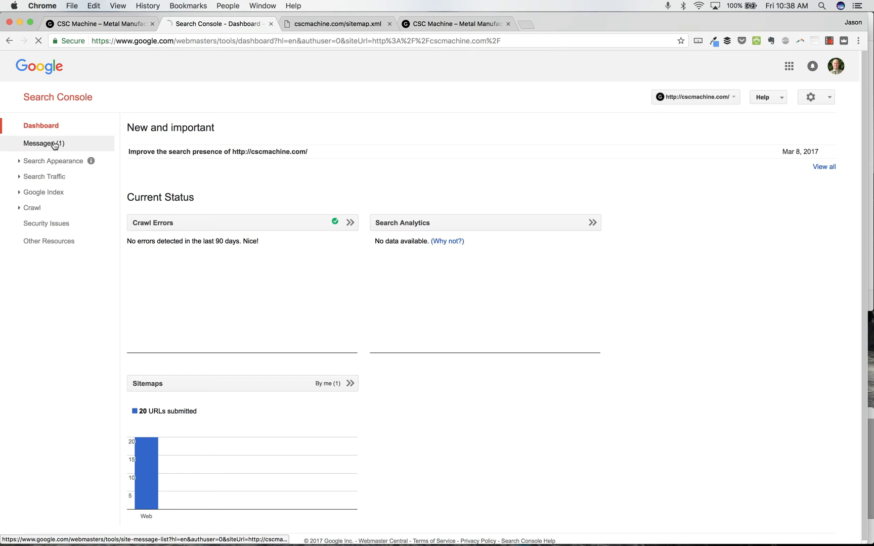
pyautogui.click(69, 161)
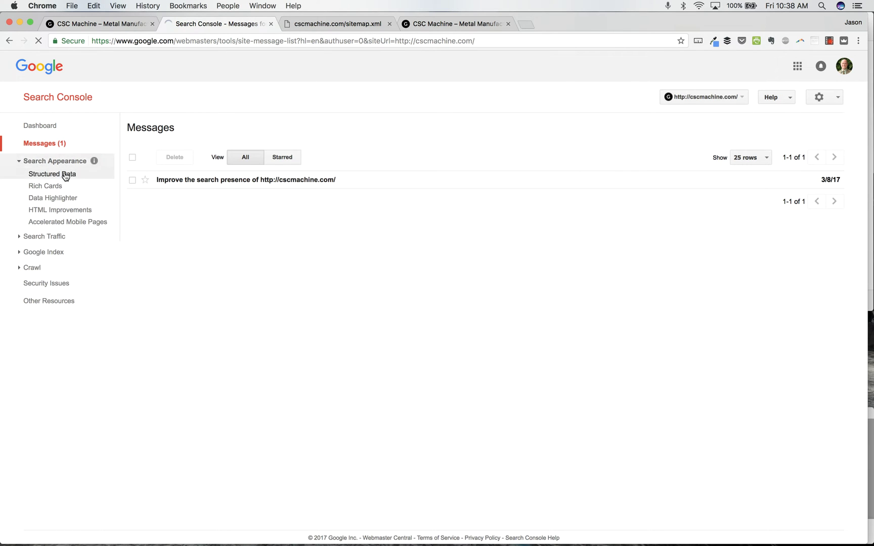
pyautogui.click(63, 178)
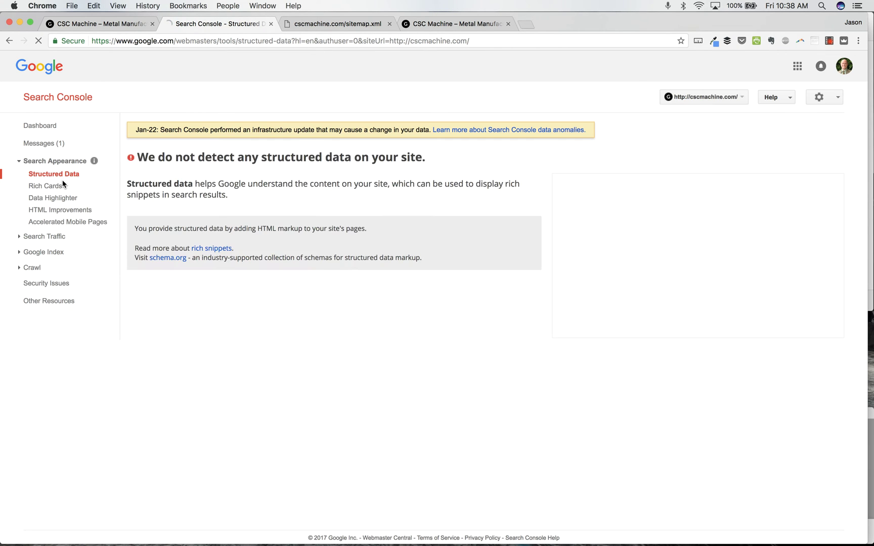
pyautogui.click(62, 188)
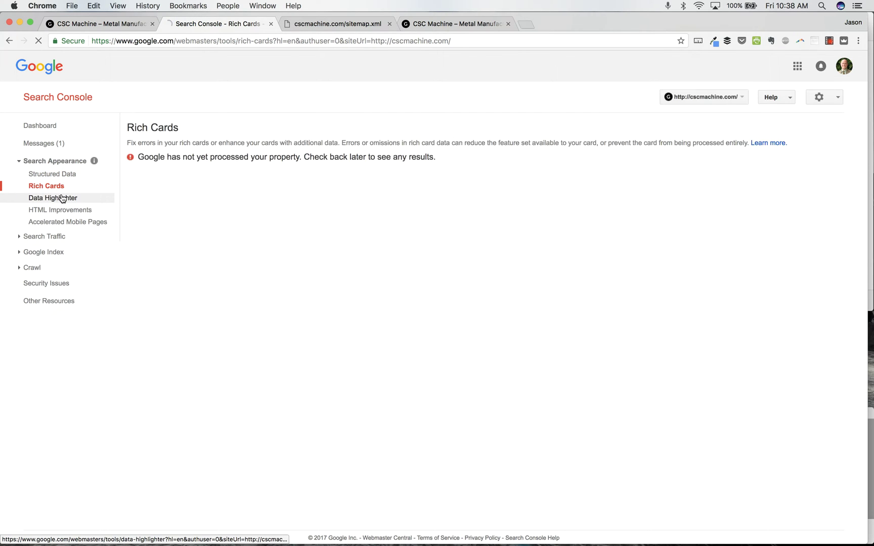
pyautogui.click(63, 198)
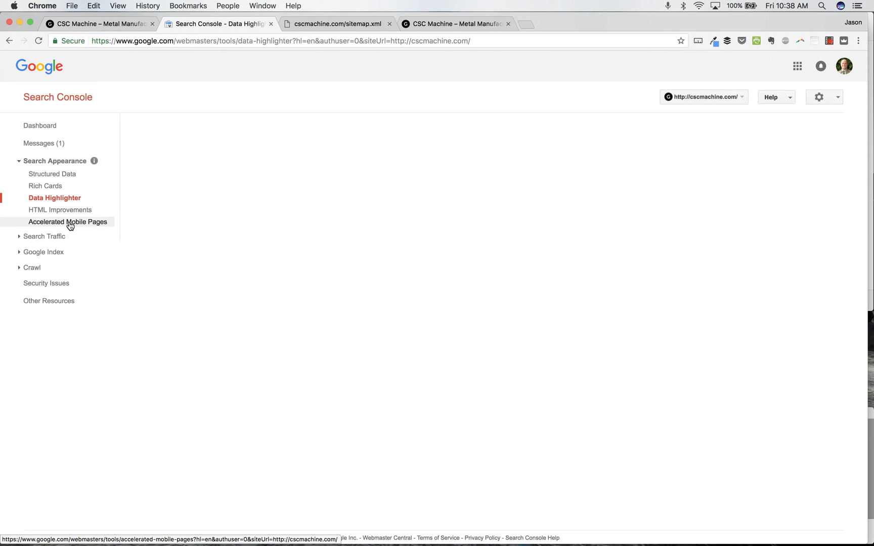
pyautogui.click(58, 238)
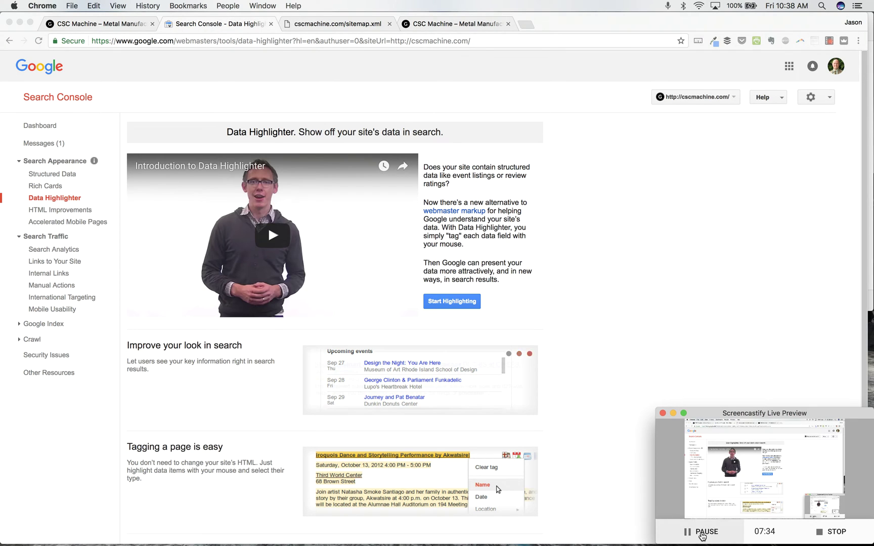
pyautogui.click(686, 531)
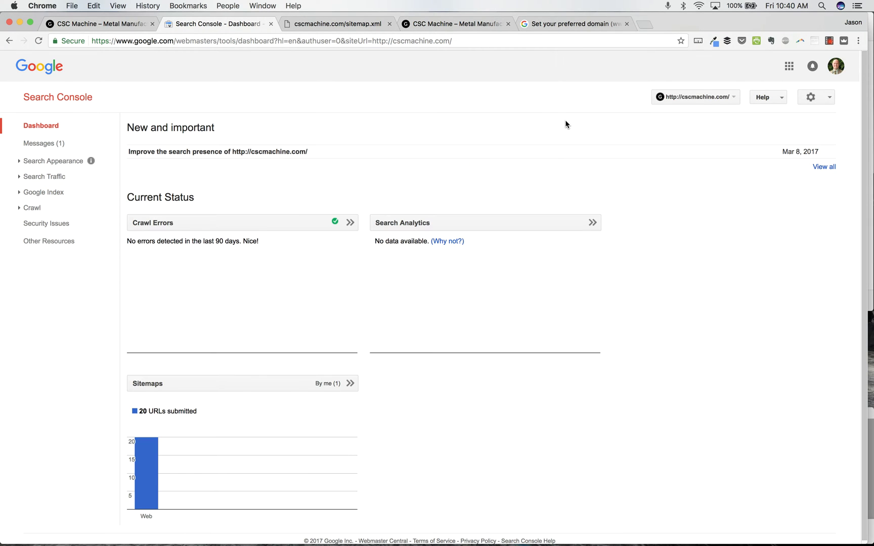
# In Site Settings, choose 'Display URLs as cscmachine.com' as the preferred domain
pyautogui.click(821, 97)
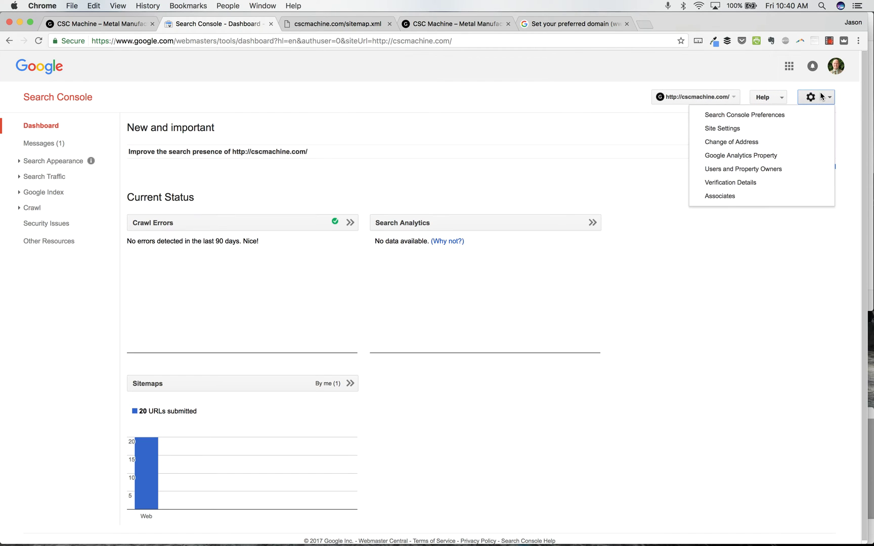
pyautogui.click(779, 131)
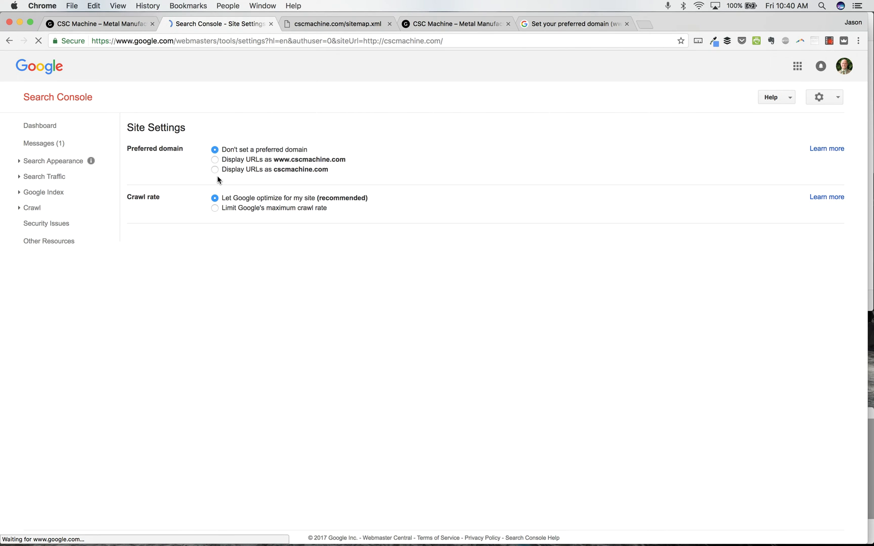
pyautogui.click(215, 169)
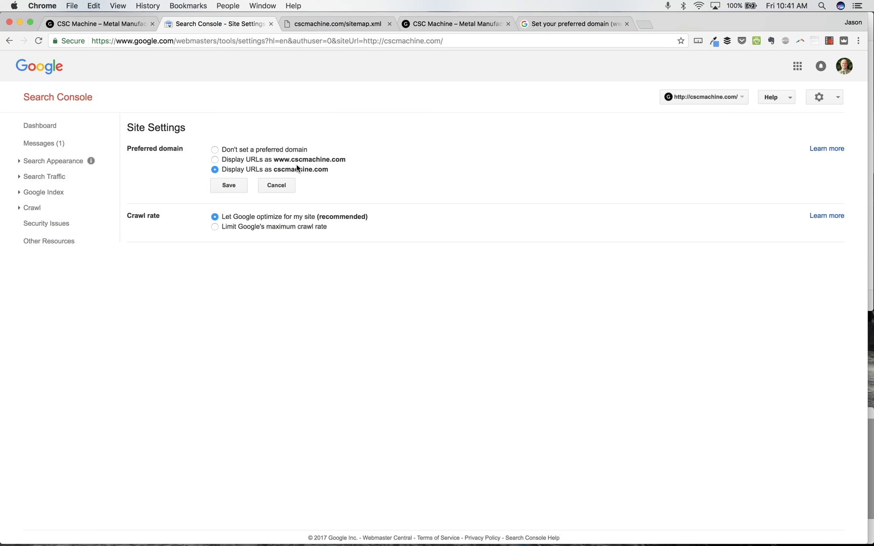
# Save the non-www cscmachine.com preferred domain setting
pyautogui.click(223, 185)
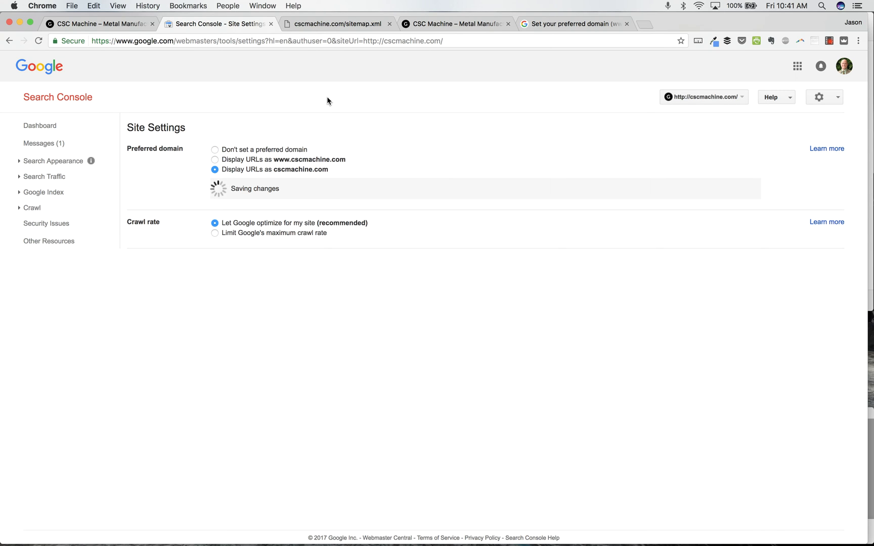